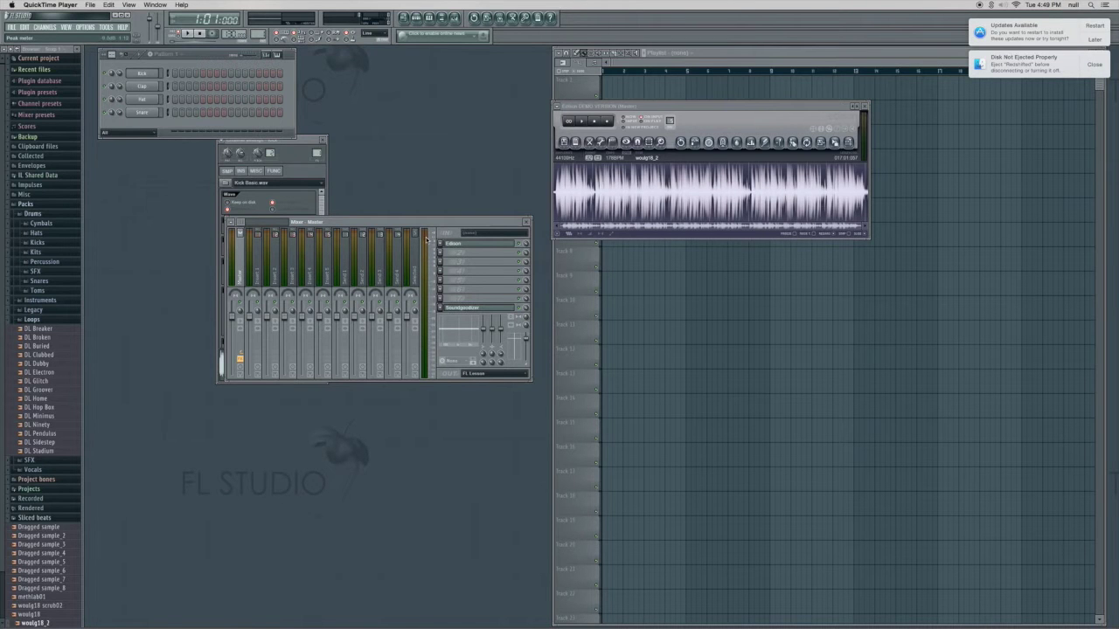
Move the mixer and Edison windows clear of each other and audition the woulg18_2 sample in Edison
{"action": "left_click_drag", "start_coordinate": [434, 224], "coordinate": [573, 250]}
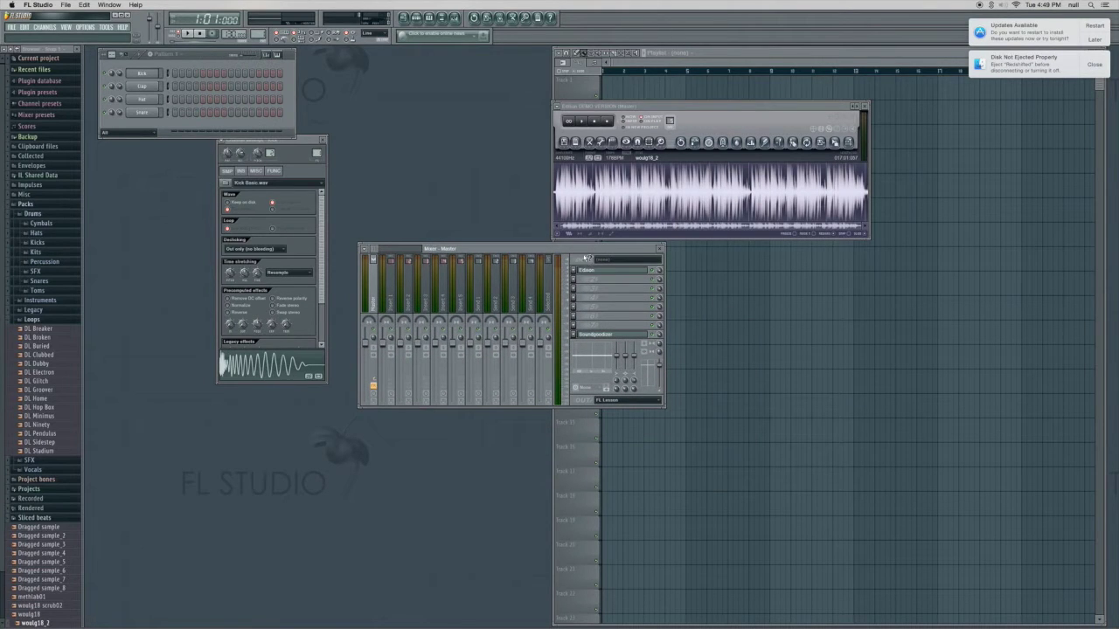
{"action": "left_click_drag", "start_coordinate": [553, 260], "coordinate": [528, 272]}
{"action": "left_click_drag", "start_coordinate": [657, 108], "coordinate": [442, 118]}
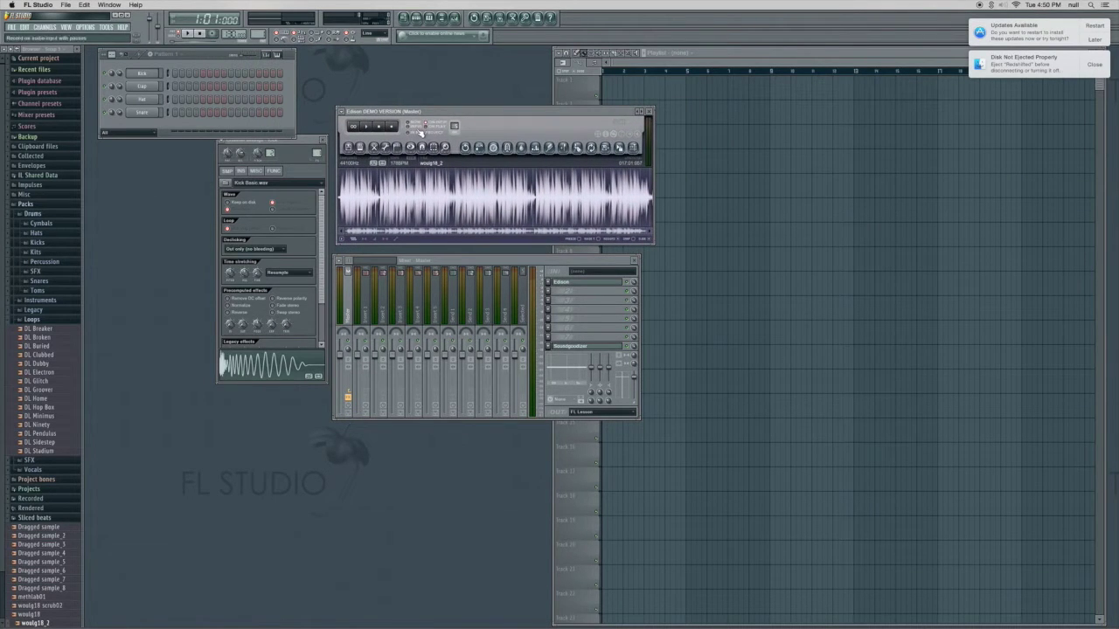
{"action": "left_click", "coordinate": [367, 127]}
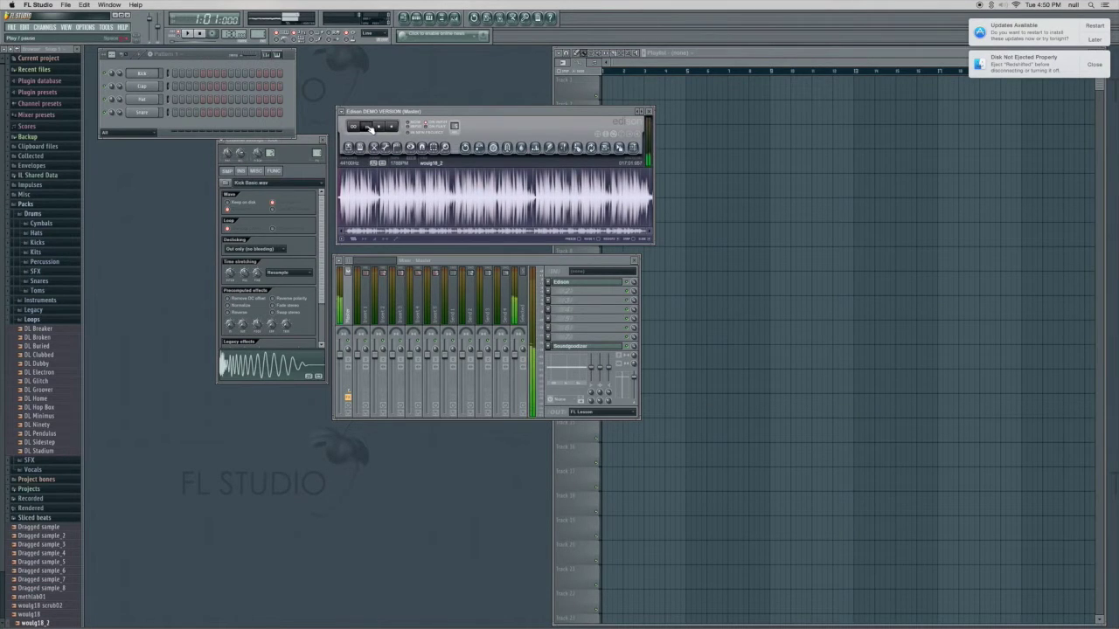
{"action": "left_click", "coordinate": [382, 128]}
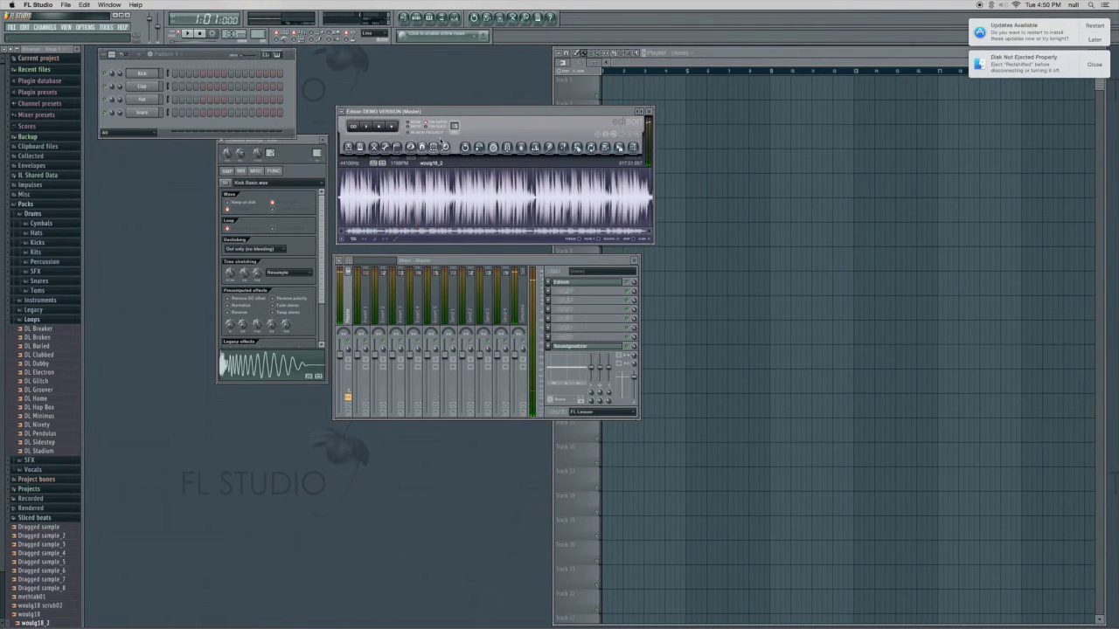
Insert a Harmor channel and show its image section, arranging the Harmor and Edison windows so both are accessible
{"action": "right_click", "coordinate": [149, 112]}
{"action": "mouse_move", "coordinate": [179, 211]}
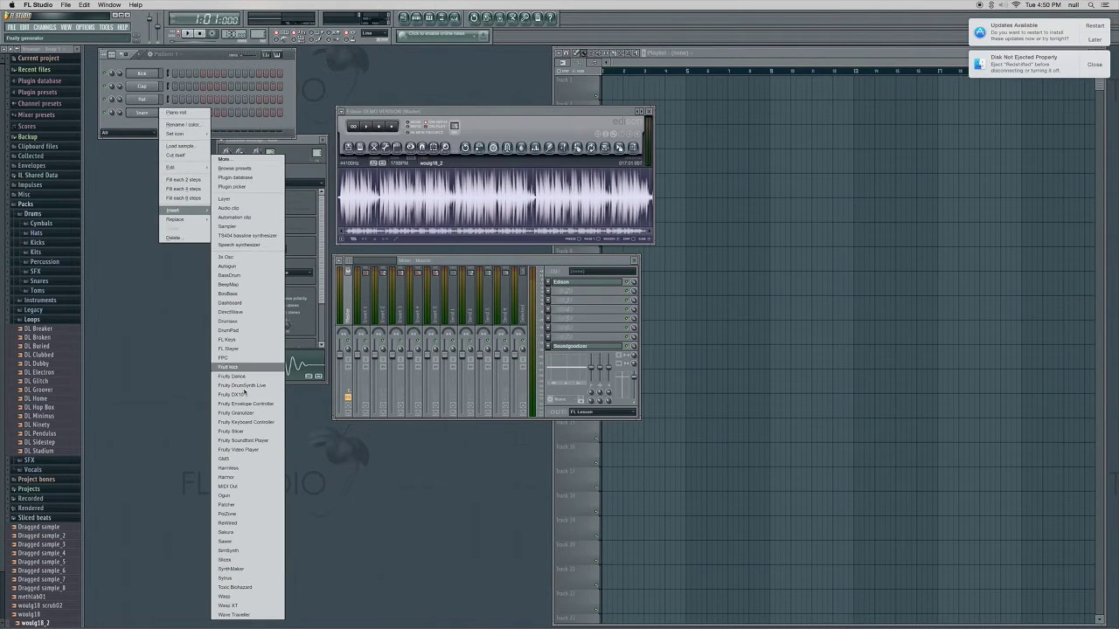
{"action": "left_click", "coordinate": [252, 480]}
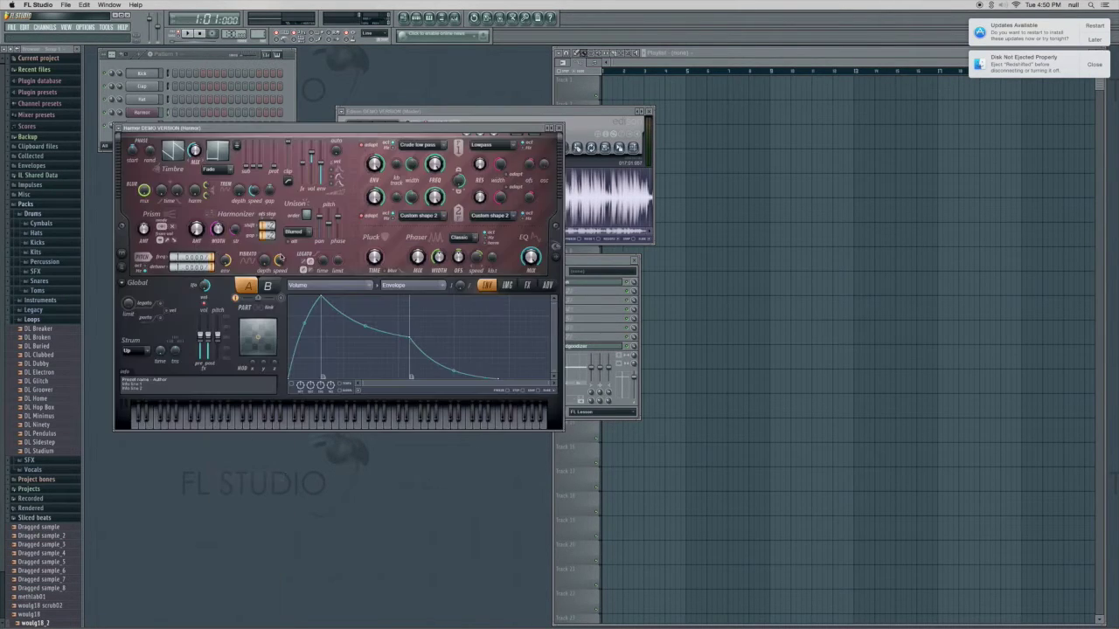
{"action": "left_click", "coordinate": [508, 286]}
{"action": "left_click_drag", "start_coordinate": [380, 127], "coordinate": [444, 238]}
{"action": "left_click_drag", "start_coordinate": [444, 111], "coordinate": [580, 87]}
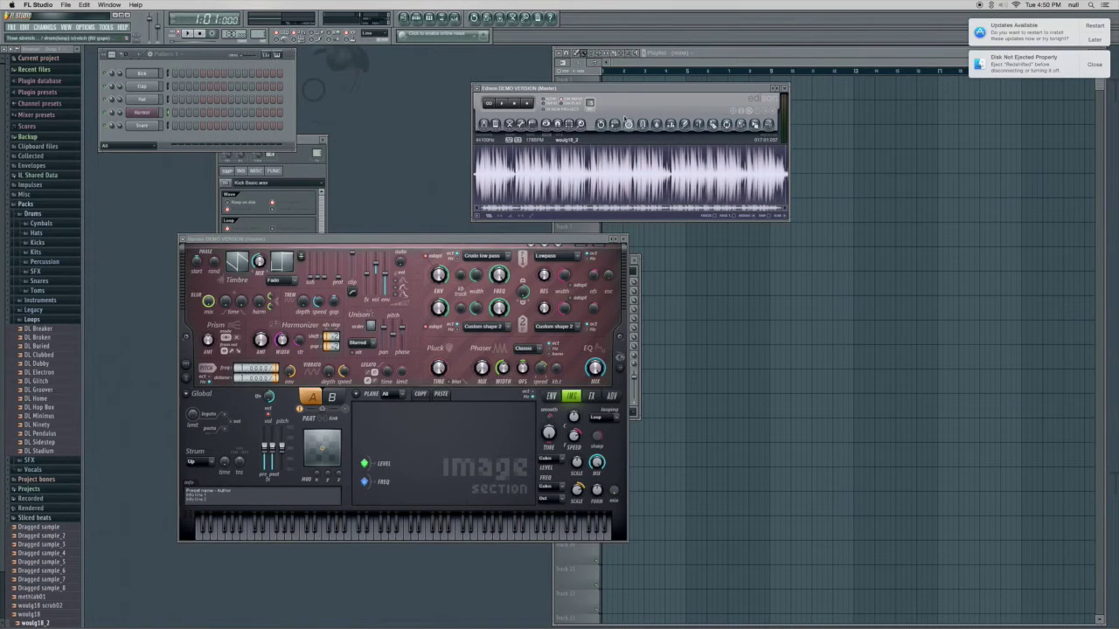
{"action": "left_click_drag", "start_coordinate": [632, 90], "coordinate": [539, 99]}
Convert the sample's left channel to mono in Edison and load it into the image section of Harmor's part A
{"action": "right_click", "coordinate": [492, 182]}
{"action": "mouse_move", "coordinate": [511, 215]}
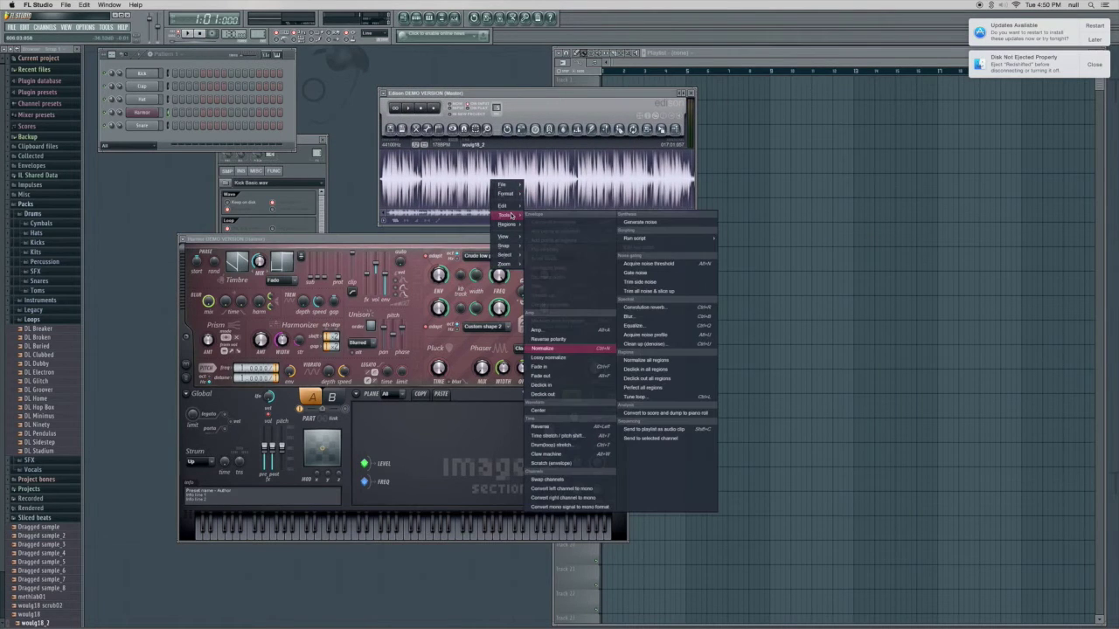
{"action": "left_click", "coordinate": [568, 489]}
{"action": "left_click_drag", "start_coordinate": [671, 129], "coordinate": [450, 446]}
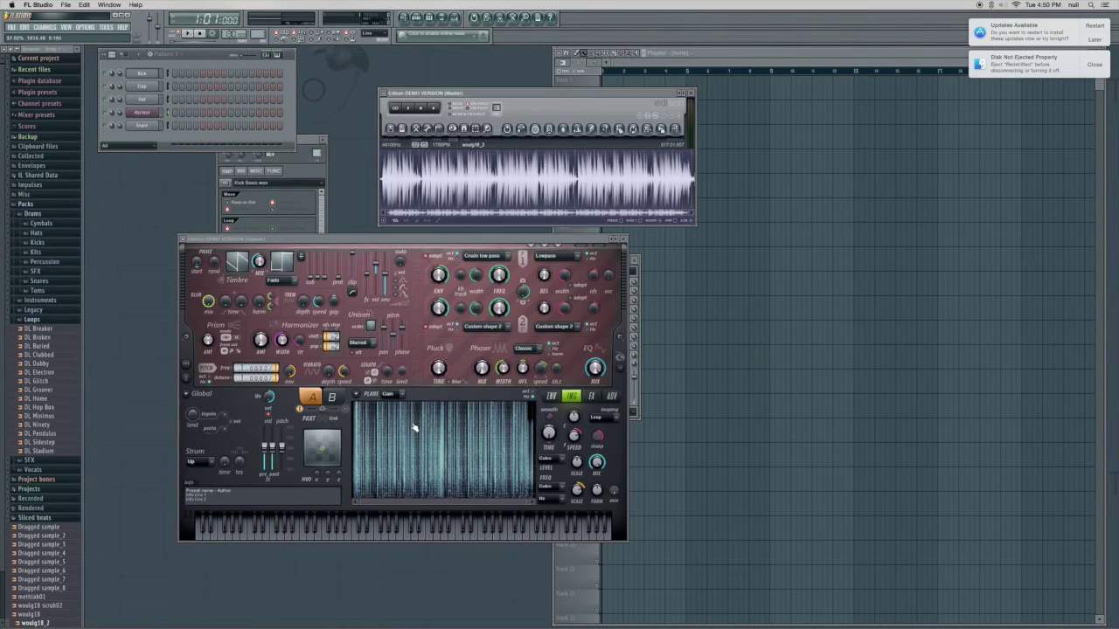
Switch Harmor to part B and undo the left-channel mono conversion in Edison
{"action": "left_click", "coordinate": [333, 397]}
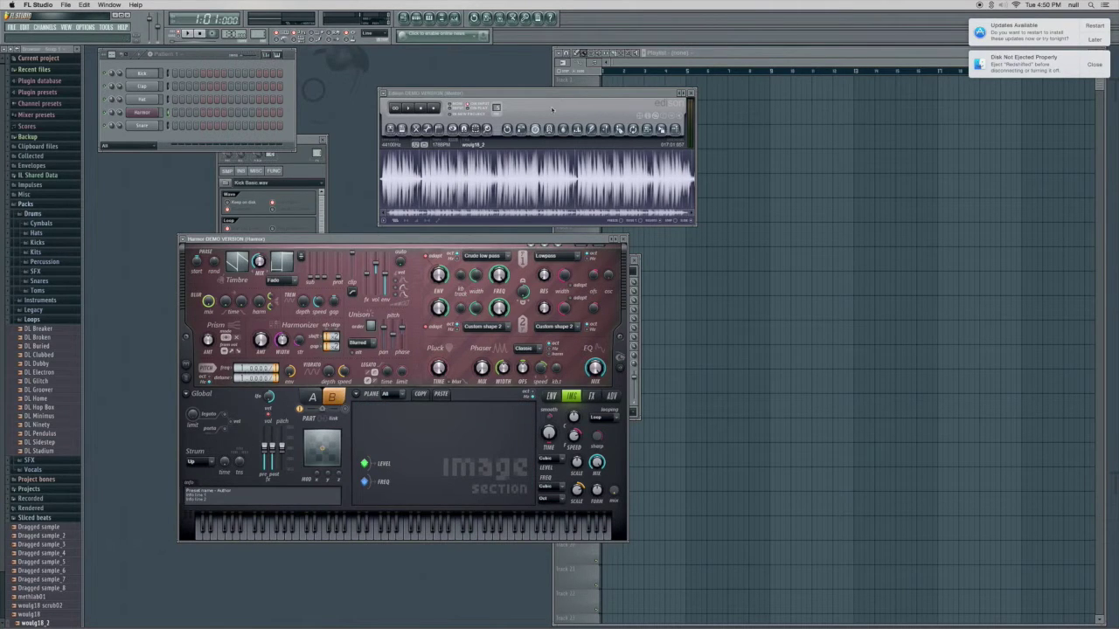
{"action": "left_click", "coordinate": [418, 129]}
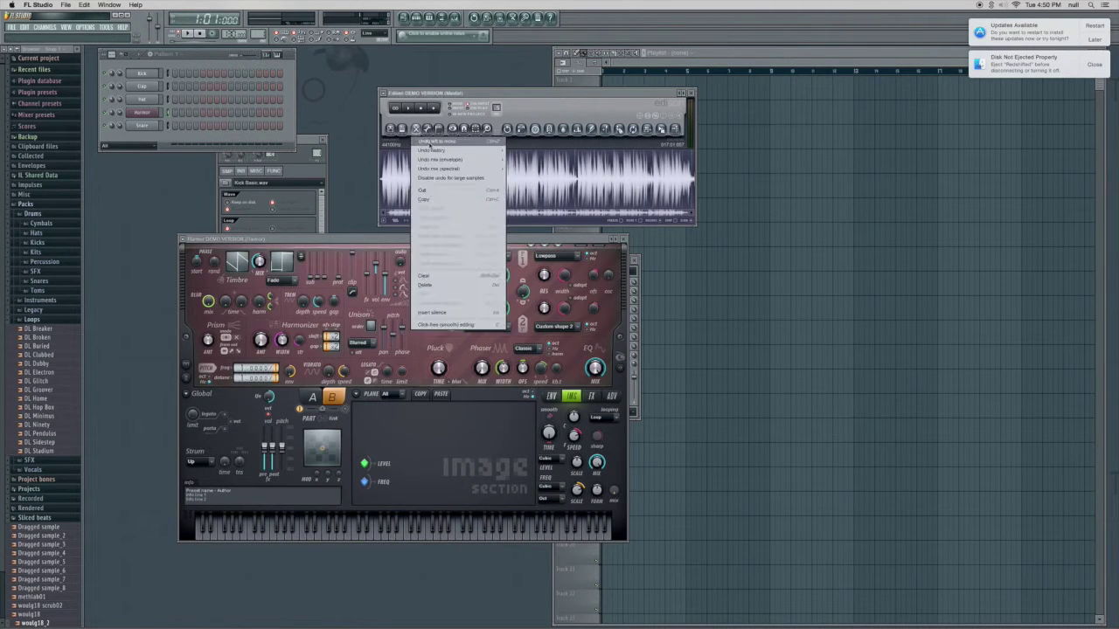
{"action": "left_click", "coordinate": [427, 142]}
Convert the sample's right channel to mono in Edison and load it into the image section of Harmor's part B
{"action": "right_click", "coordinate": [465, 178]}
{"action": "mouse_move", "coordinate": [479, 213]}
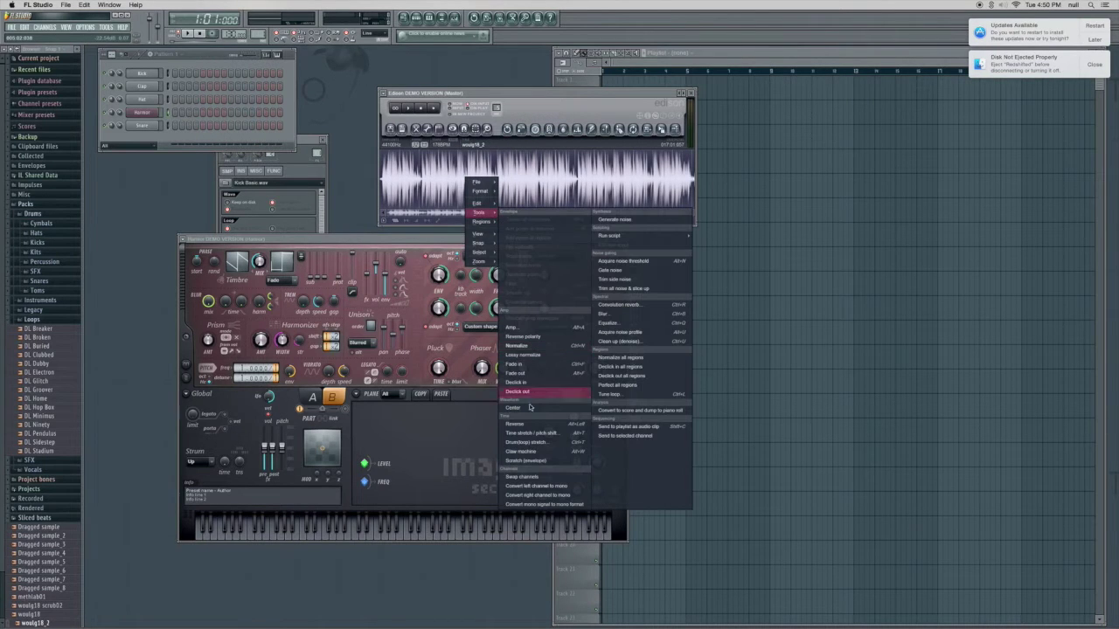
{"action": "left_click", "coordinate": [550, 497]}
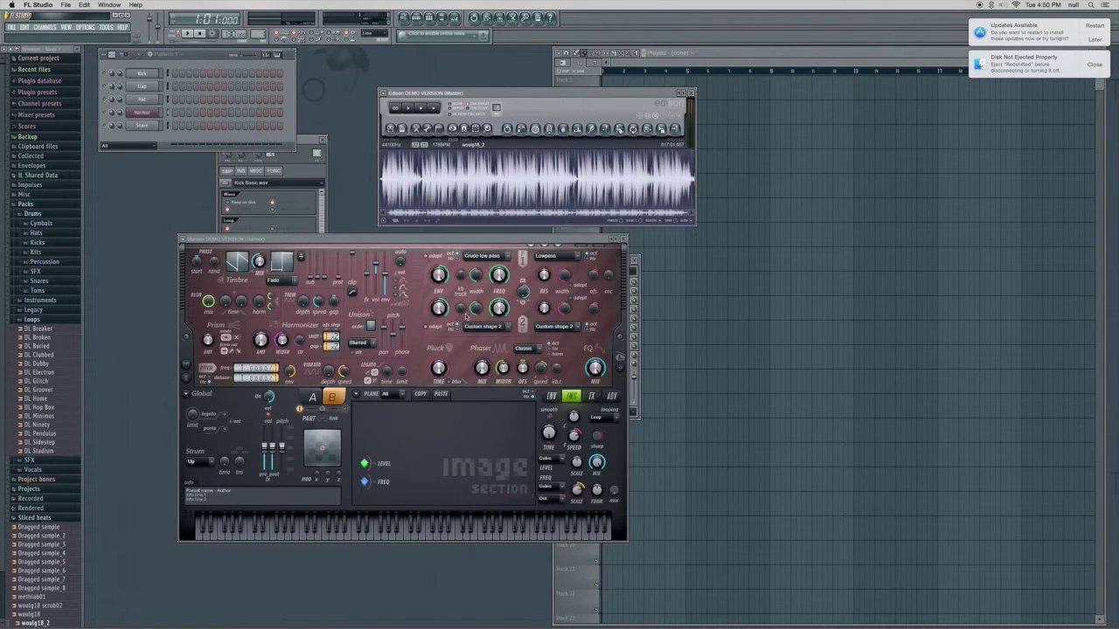
{"action": "left_click_drag", "start_coordinate": [661, 129], "coordinate": [423, 455]}
{"action": "left_click_drag", "start_coordinate": [389, 244], "coordinate": [482, 170]}
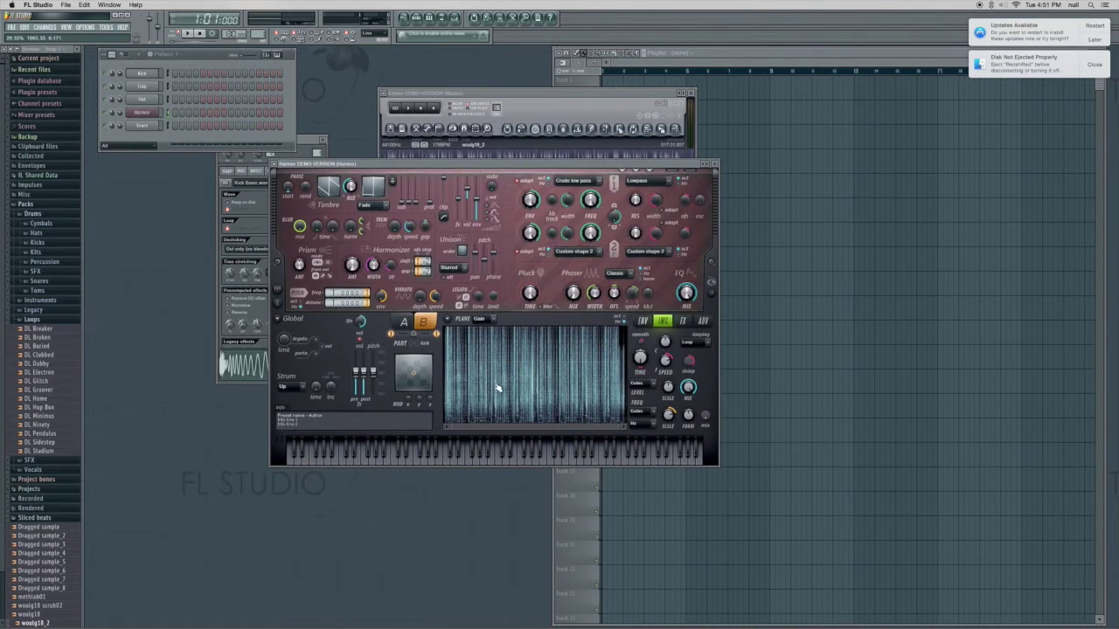
Show part B's Panning envelope and lower its starting point to pan the part to one side
{"action": "left_click", "coordinate": [647, 322]}
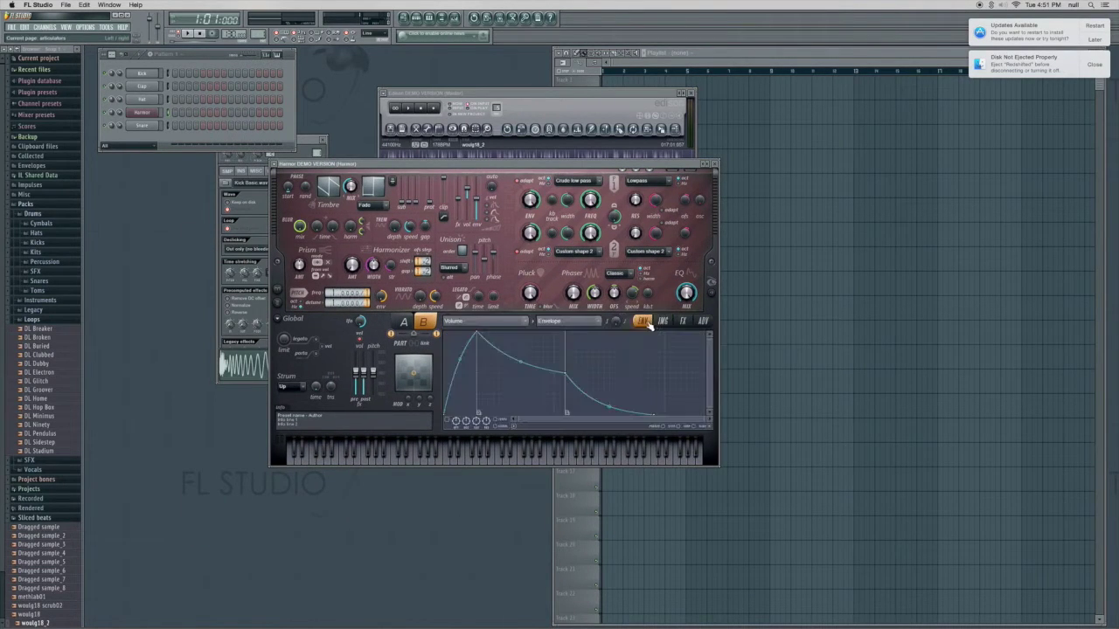
{"action": "left_click", "coordinate": [456, 329]}
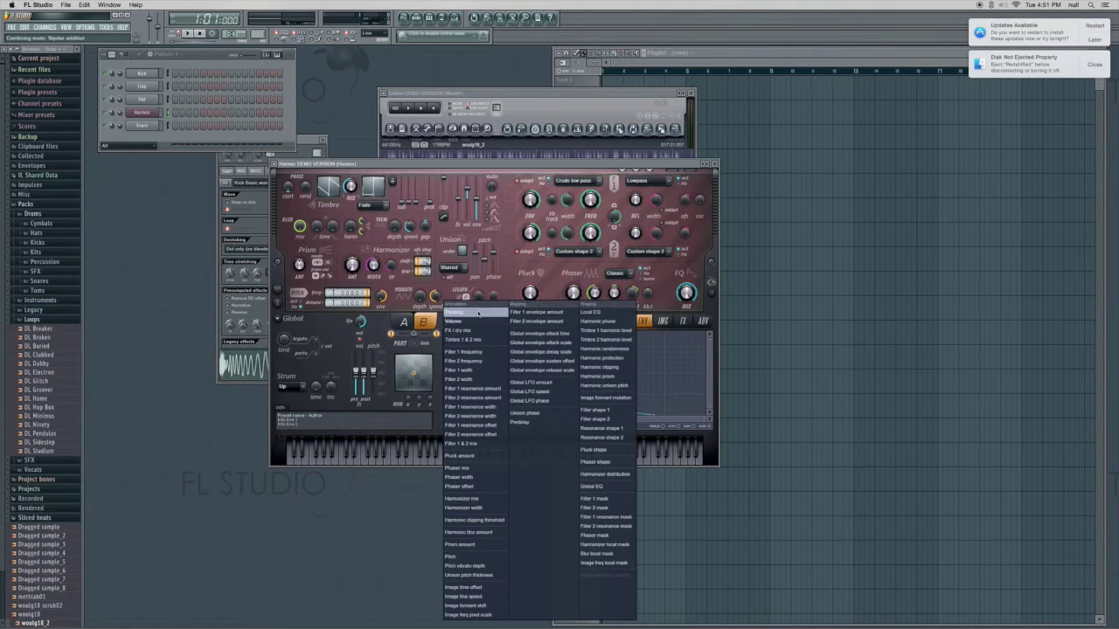
{"action": "left_click", "coordinate": [455, 312]}
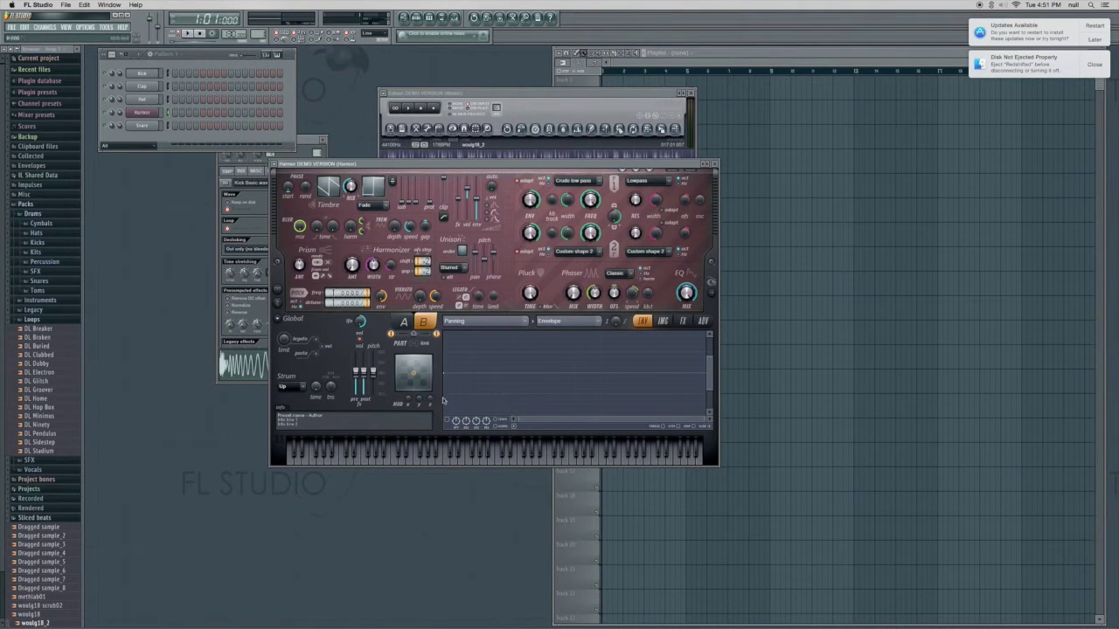
{"action": "left_click_drag", "start_coordinate": [444, 374], "coordinate": [443, 408]}
{"action": "scroll", "coordinate": [468, 392], "scroll_direction": "up", "scroll_amount": 1}
{"action": "scroll", "coordinate": [640, 395], "scroll_direction": "up", "scroll_amount": 1}
{"action": "left_click_drag", "start_coordinate": [584, 420], "coordinate": [456, 420]}
{"action": "left_click_drag", "start_coordinate": [710, 380], "coordinate": [709, 397]}
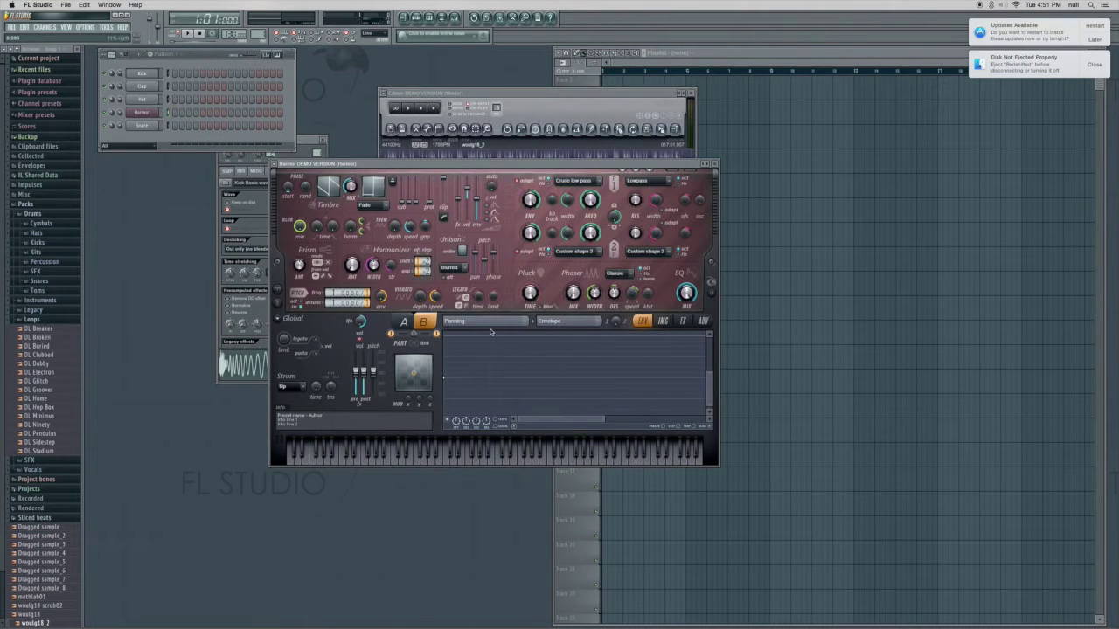
Raise the starting point of part A's Panning envelope to pan it to the side opposite part B
{"action": "left_click", "coordinate": [406, 323]}
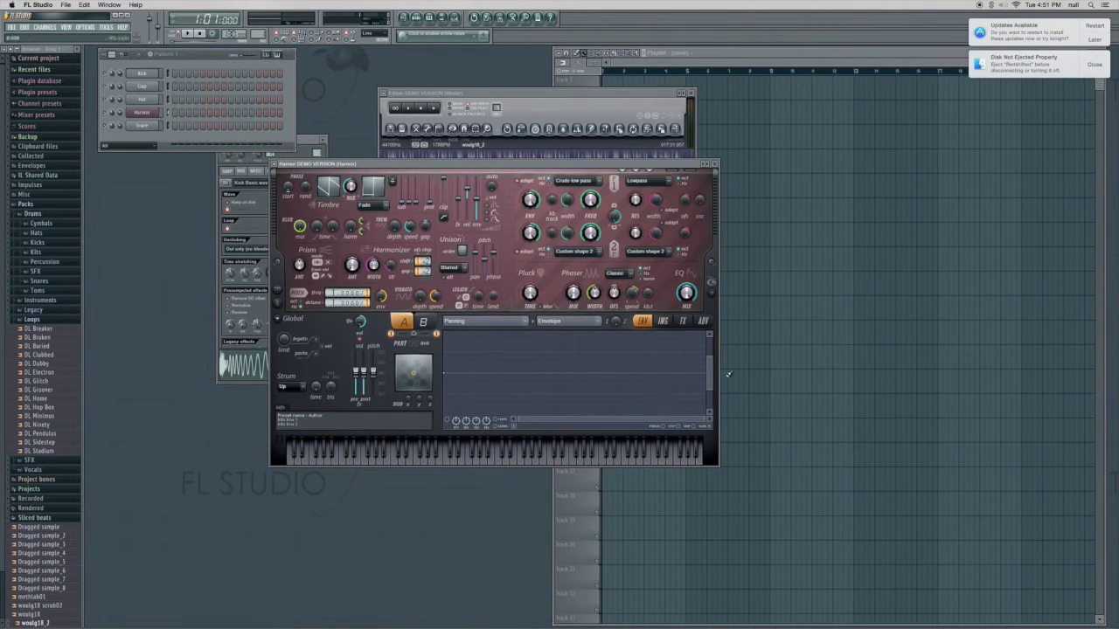
{"action": "left_click_drag", "start_coordinate": [707, 381], "coordinate": [707, 374]}
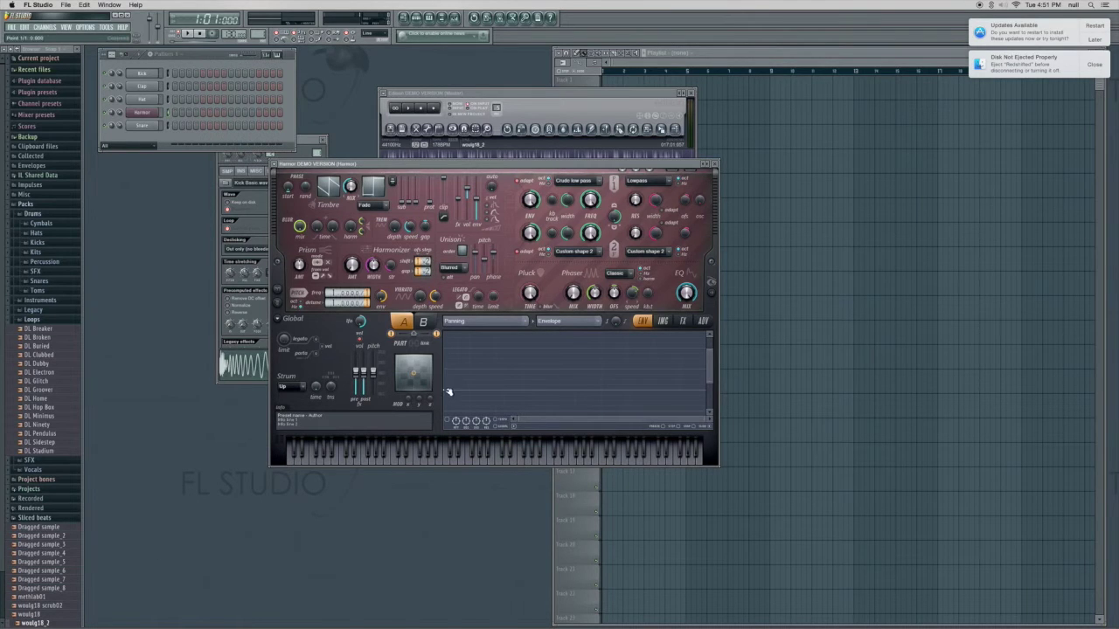
{"action": "left_click_drag", "start_coordinate": [444, 390], "coordinate": [443, 351]}
Return to the image section and compare the resynthesized images of parts A and B
{"action": "left_click", "coordinate": [664, 322]}
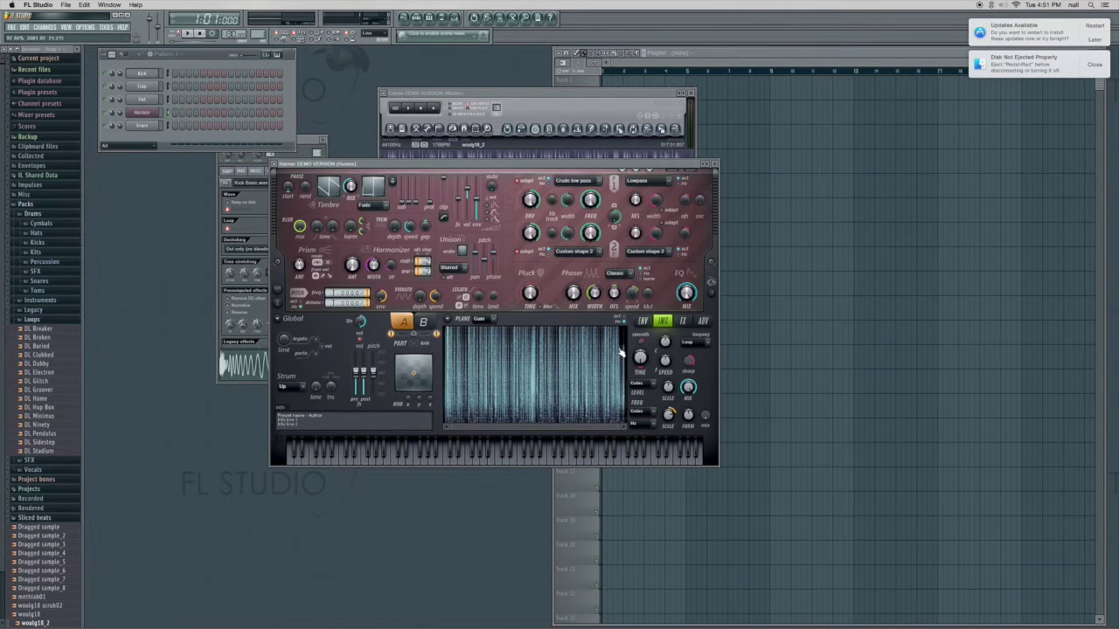
{"action": "left_click", "coordinate": [425, 323]}
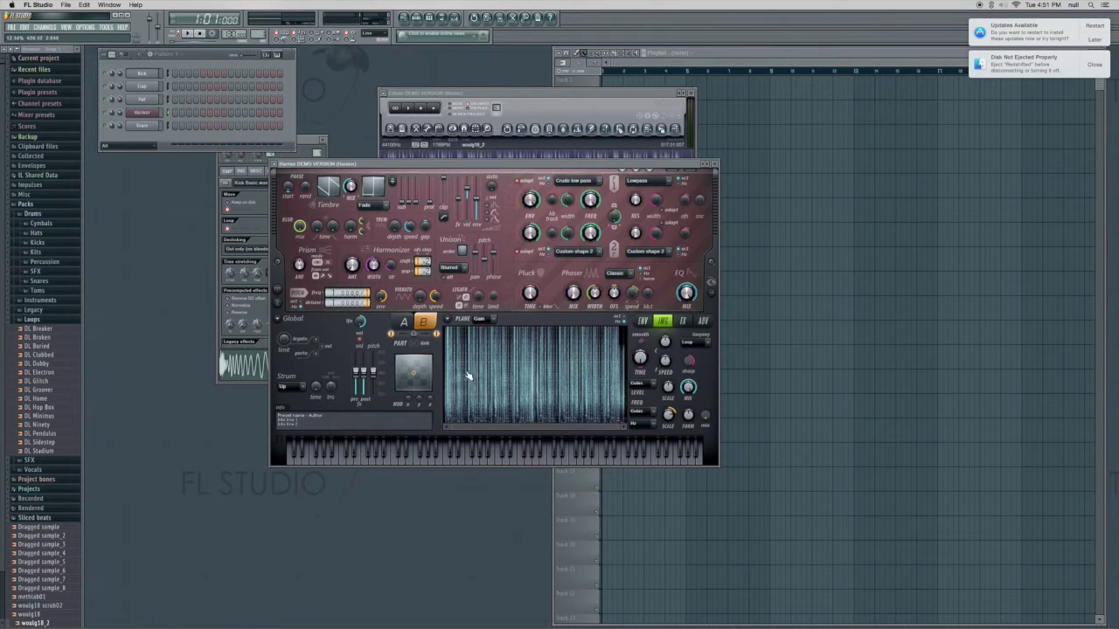
{"action": "mouse_move", "coordinate": [468, 376]}
{"action": "left_mouse_down"}
{"action": "mouse_move", "coordinate": [479, 376]}
{"action": "mouse_move", "coordinate": [468, 376]}
{"action": "left_mouse_up"}
{"action": "left_click", "coordinate": [403, 322]}
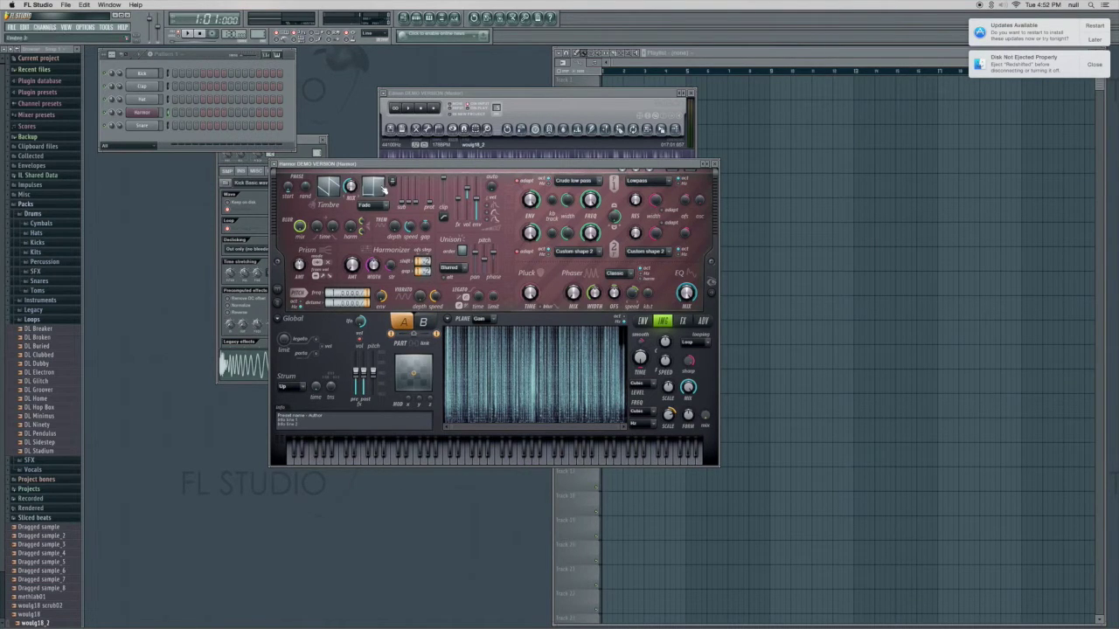
Show the mixer and load Fruity Formula Controller into the Master track's fifth effect slot
{"action": "left_click_drag", "start_coordinate": [368, 174], "coordinate": [459, 145]}
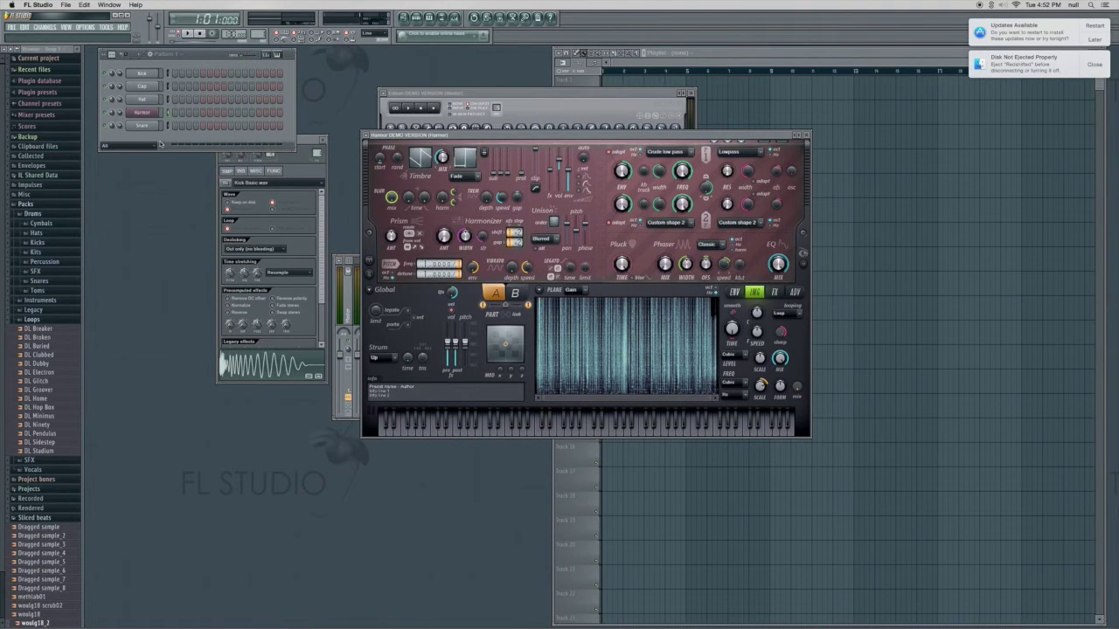
{"action": "left_click", "coordinate": [453, 18]}
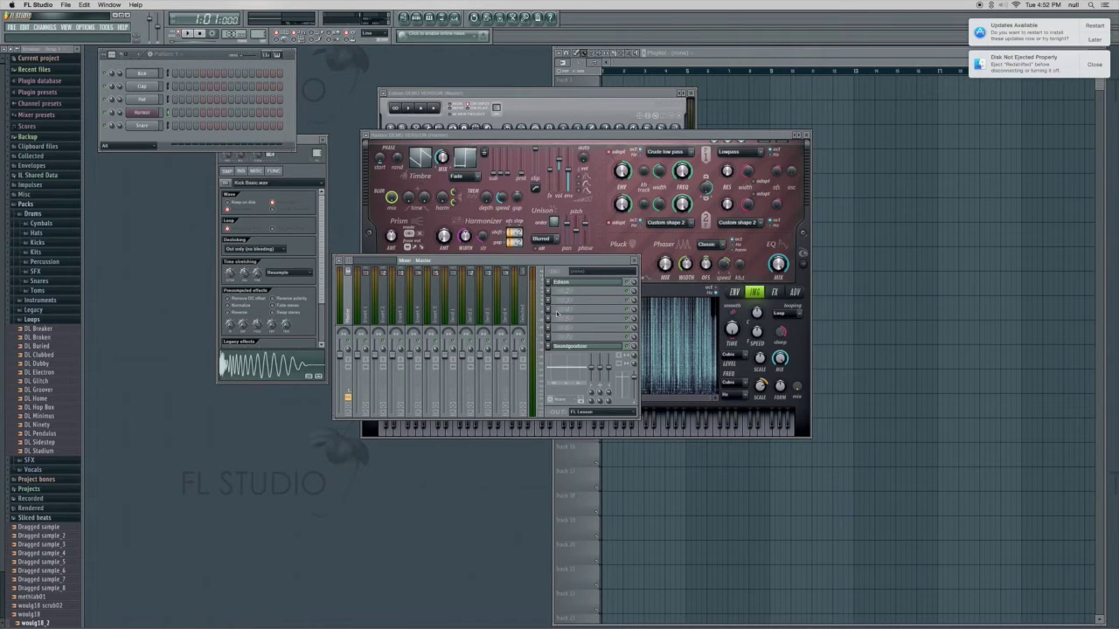
{"action": "left_click", "coordinate": [549, 291]}
{"action": "left_click", "coordinate": [549, 317]}
{"action": "left_click", "coordinate": [551, 319]}
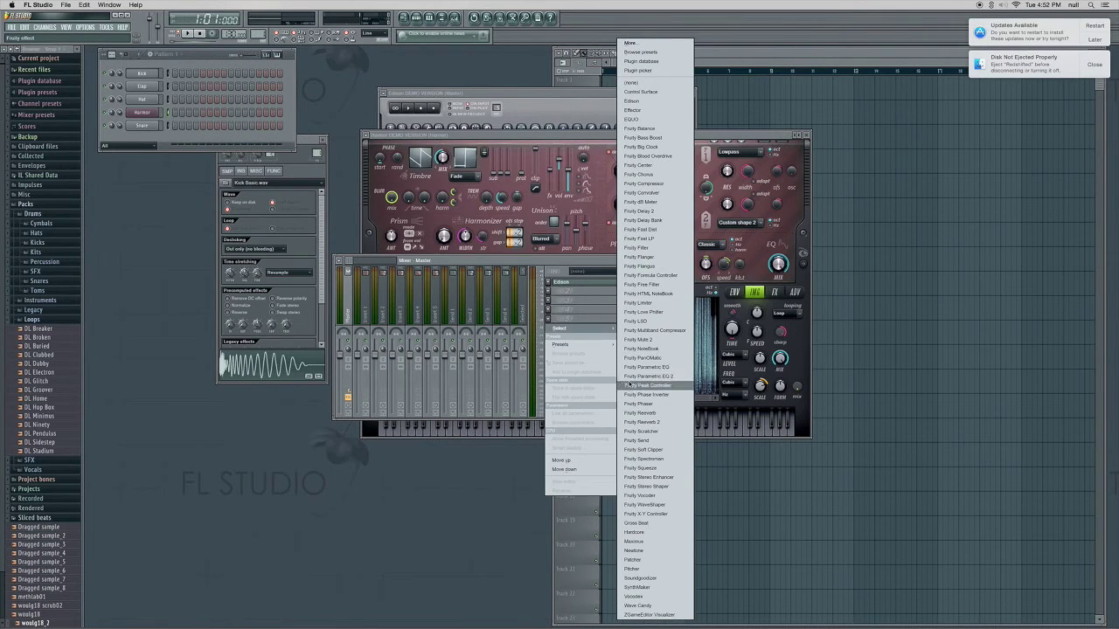
{"action": "left_click", "coordinate": [650, 275]}
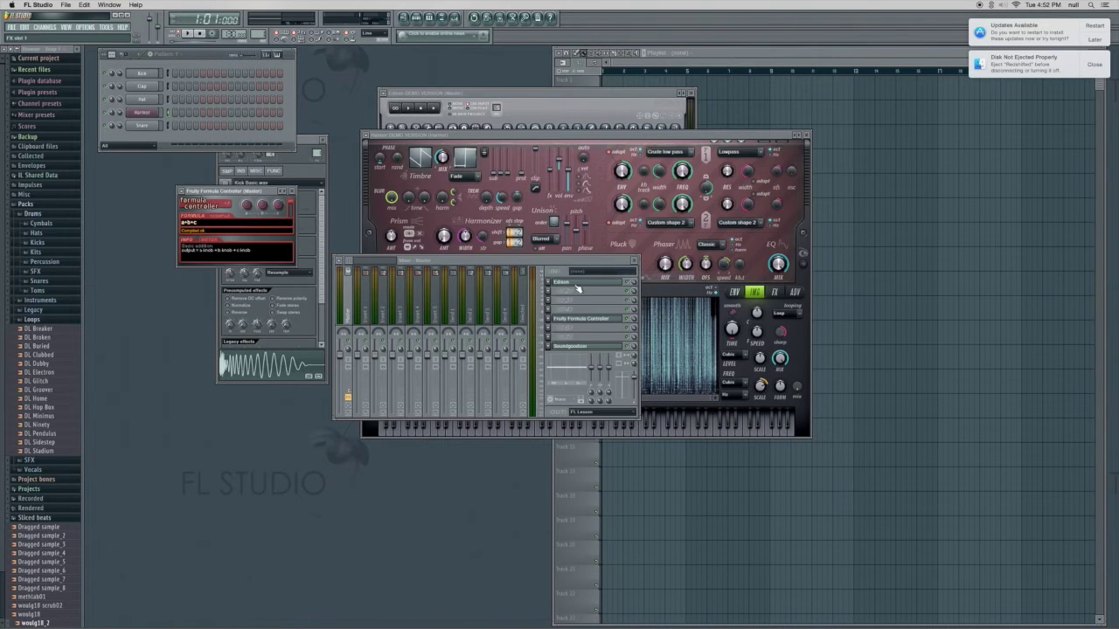
Replace the controller's formula with (b*c)+a and adjust its A knob, moving the mixer out of the way
{"action": "left_click_drag", "start_coordinate": [200, 223], "coordinate": [164, 224]}
{"action": "key", "text": "BackSpace"}
{"action": "left_click_drag", "start_coordinate": [264, 208], "coordinate": [277, 216]}
{"action": "left_click_drag", "start_coordinate": [455, 261], "coordinate": [268, 362]}
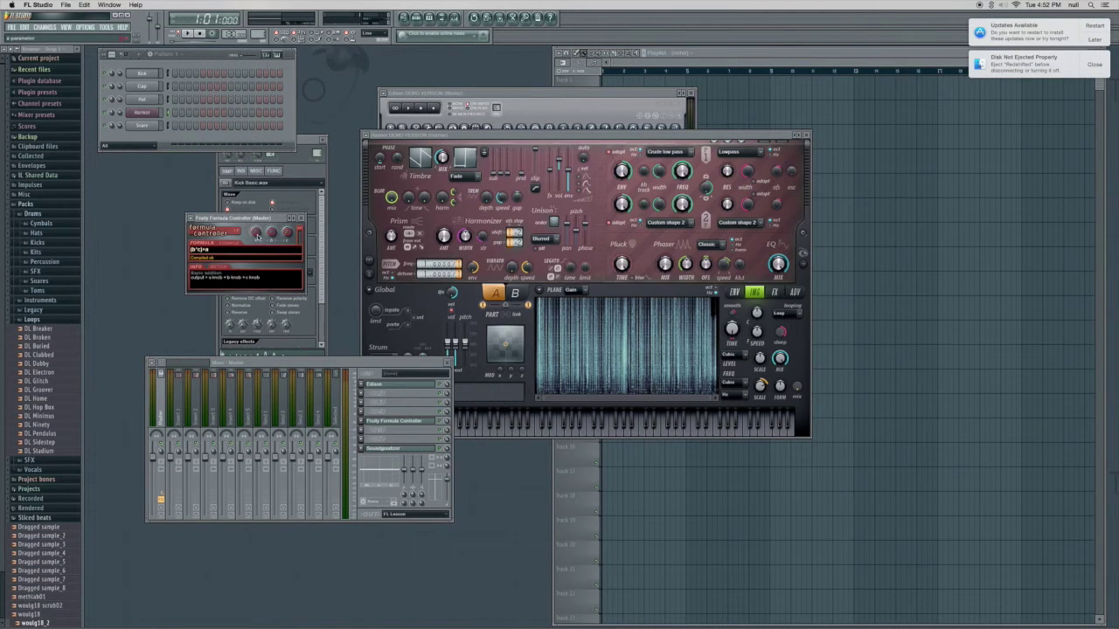
{"action": "left_click_drag", "start_coordinate": [257, 234], "coordinate": [256, 222]}
Link the image Time knob of Harmor's part A to the internal controller Formula ctrl (Master) - Out
{"action": "right_click", "coordinate": [733, 330]}
{"action": "left_click", "coordinate": [734, 329]}
{"action": "right_click", "coordinate": [731, 327]}
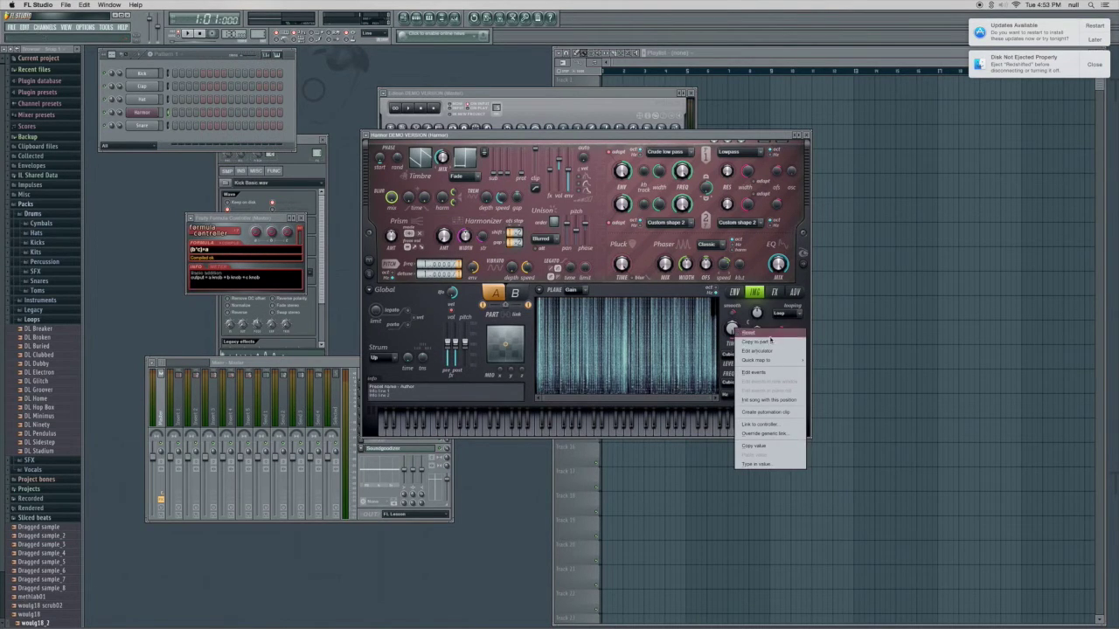
{"action": "left_click", "coordinate": [766, 424]}
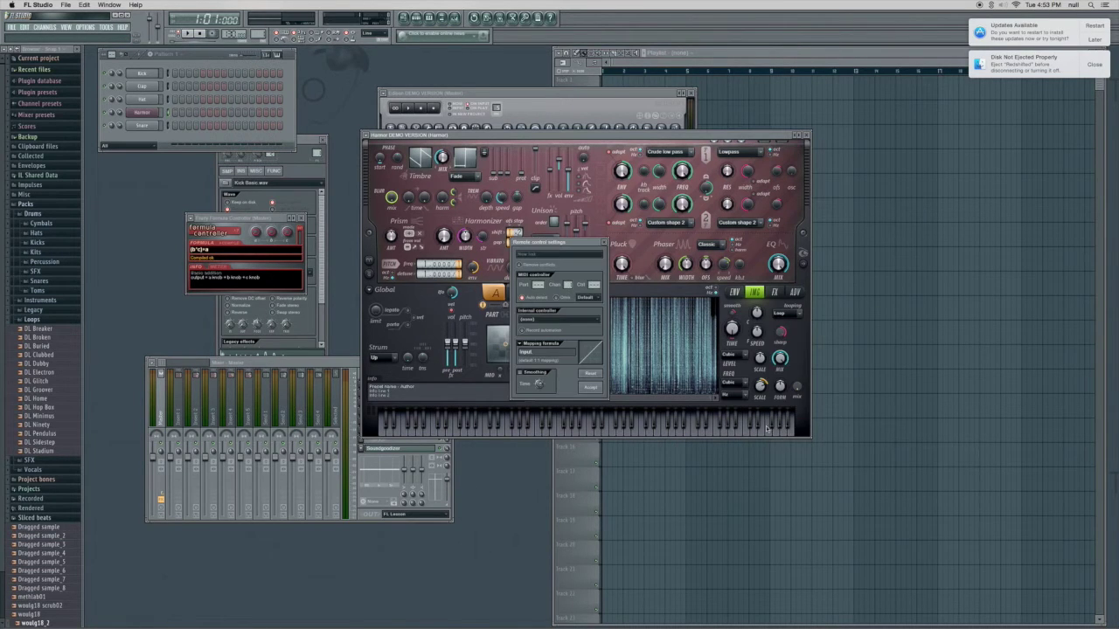
{"action": "left_click", "coordinate": [556, 321]}
{"action": "left_click", "coordinate": [555, 346]}
{"action": "left_click", "coordinate": [592, 391]}
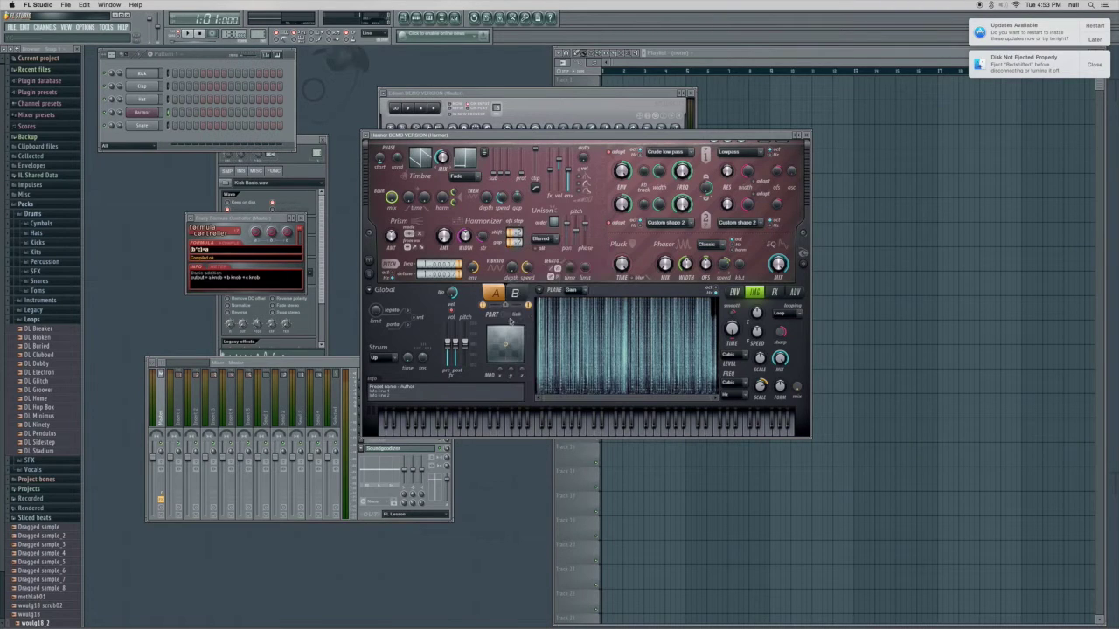
Link the image Time knob of Harmor's part B to the same Formula ctrl (Master) - Out controller
{"action": "right_click", "coordinate": [733, 327]}
{"action": "left_click", "coordinate": [758, 424]}
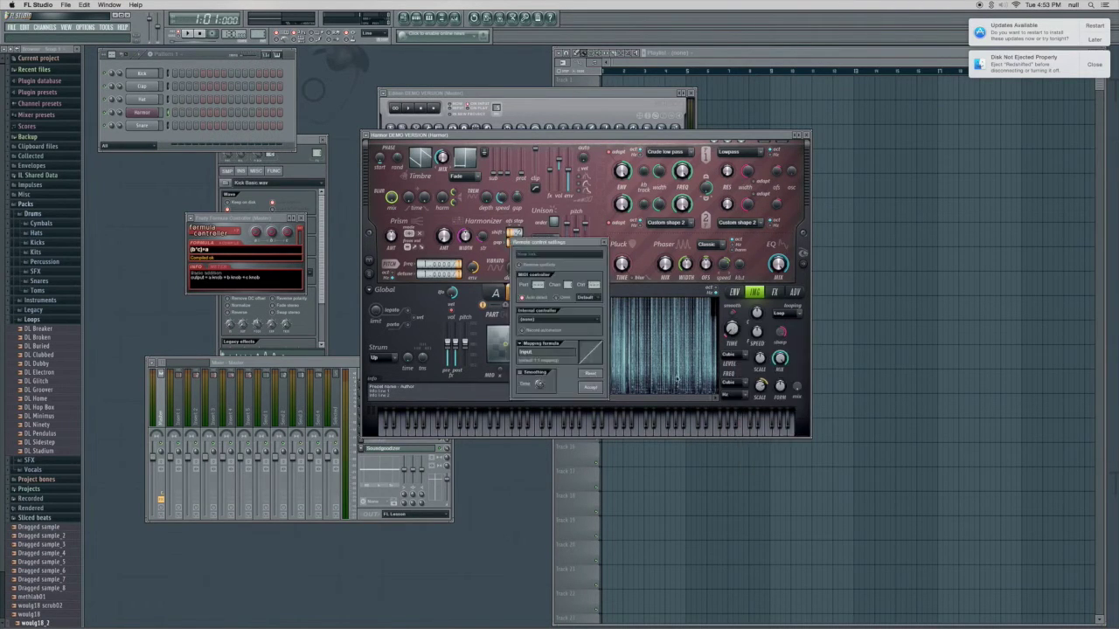
{"action": "left_click", "coordinate": [548, 322]}
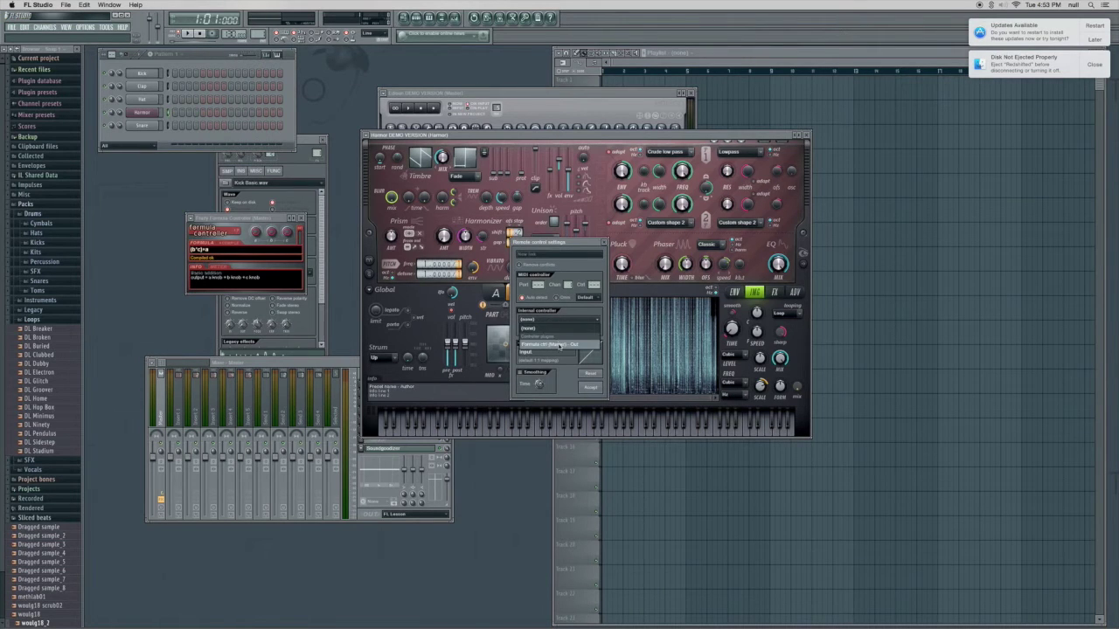
{"action": "left_click", "coordinate": [559, 346]}
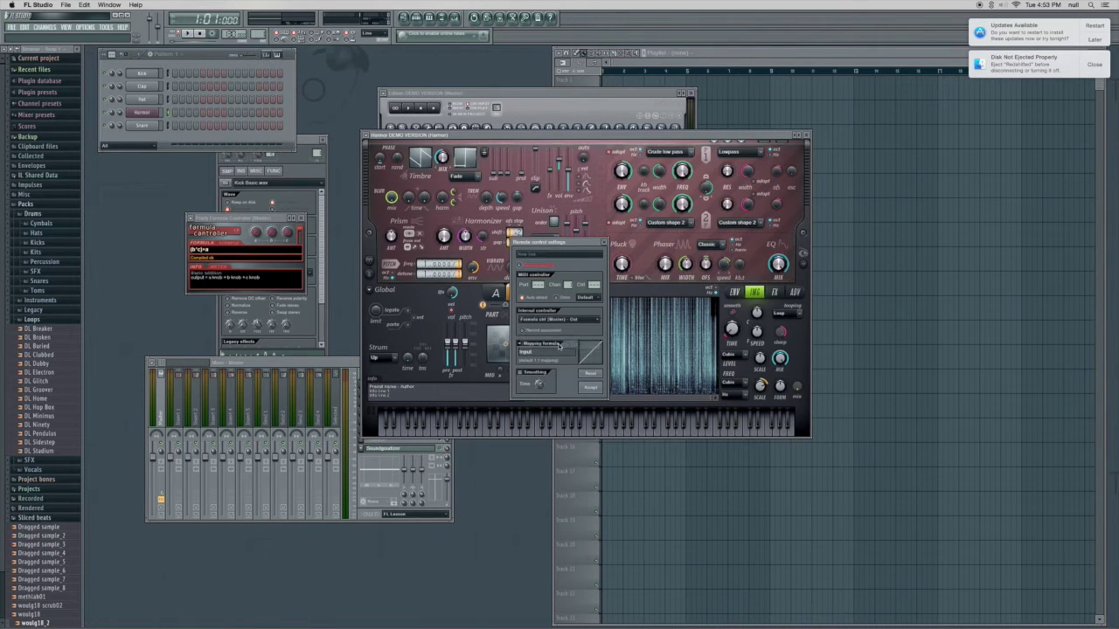
{"action": "left_click", "coordinate": [597, 390]}
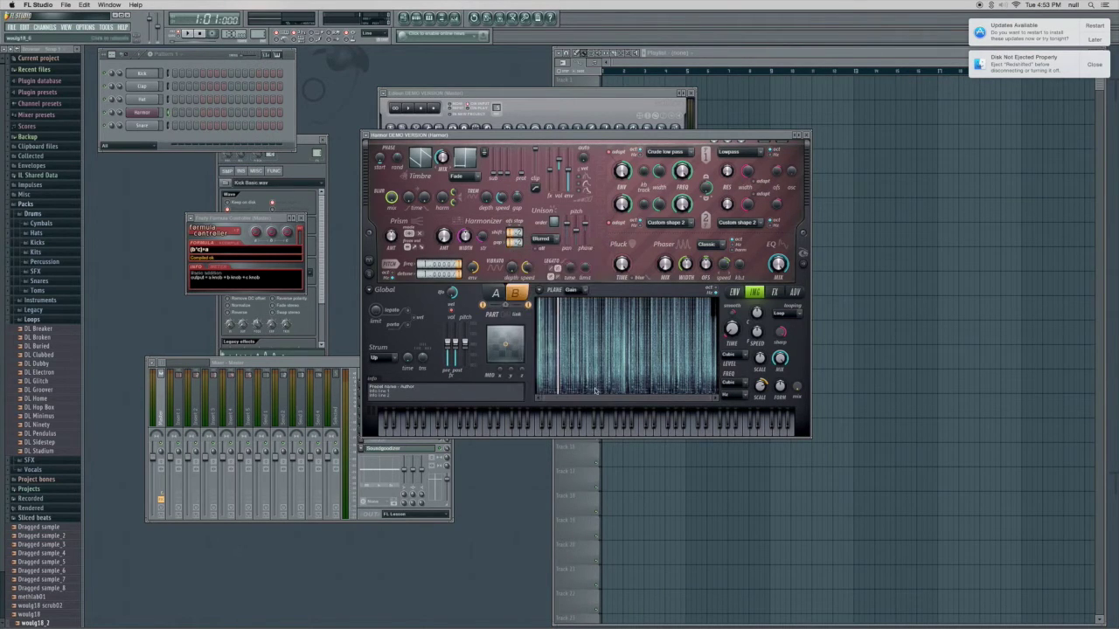
Bring Harmor's window back to the front and switch the Formula Controller to its meter display
{"action": "left_click", "coordinate": [286, 235]}
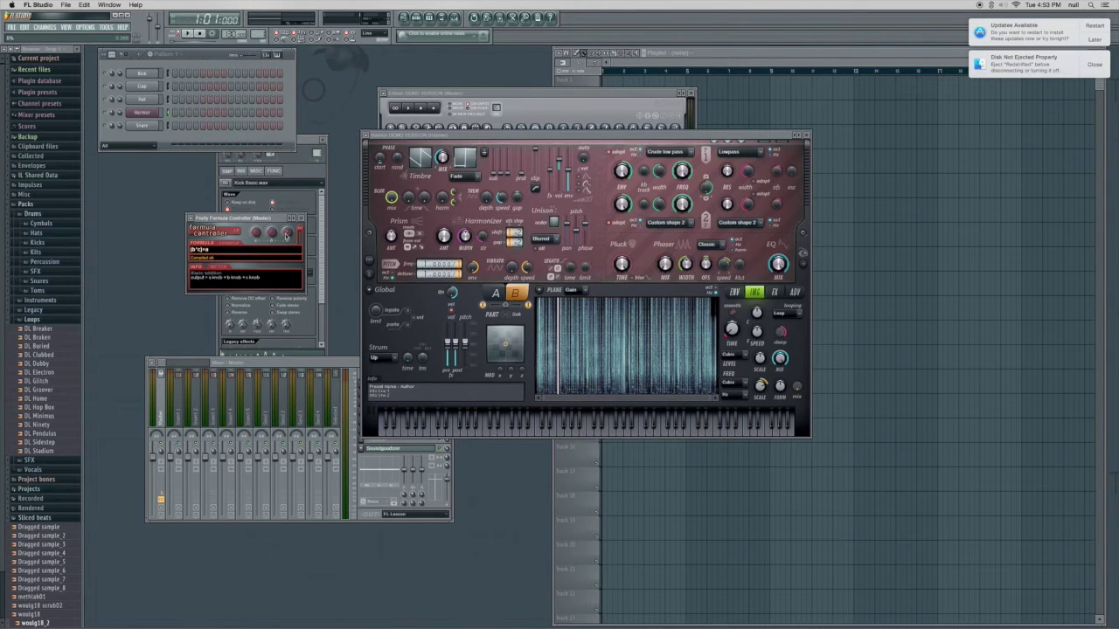
{"action": "left_click", "coordinate": [156, 115]}
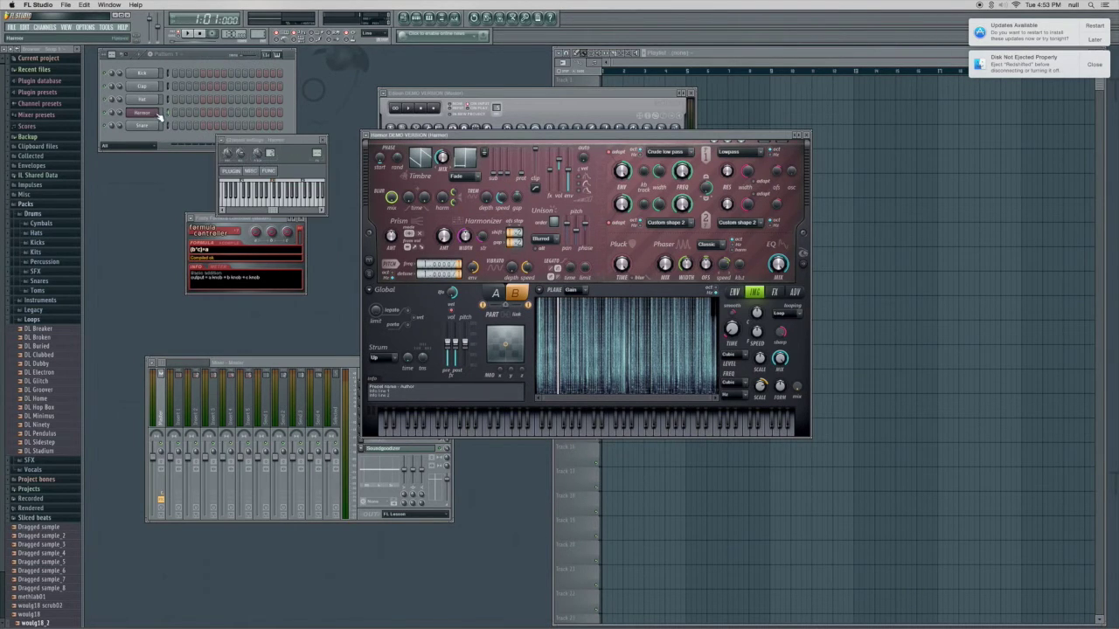
{"action": "left_click", "coordinate": [159, 114]}
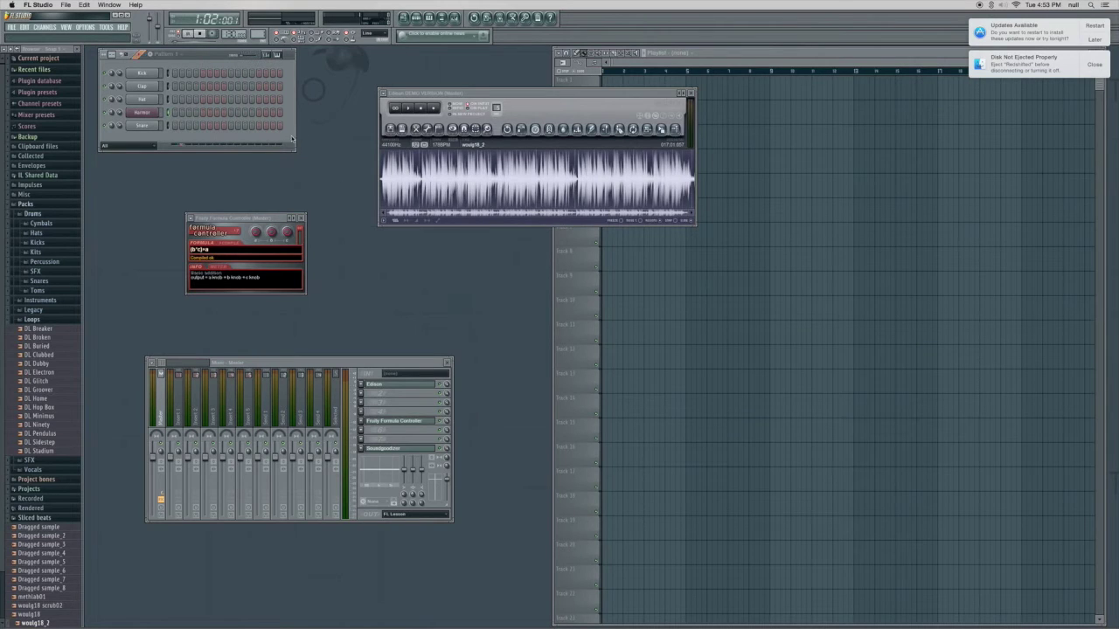
{"action": "left_click", "coordinate": [159, 114]}
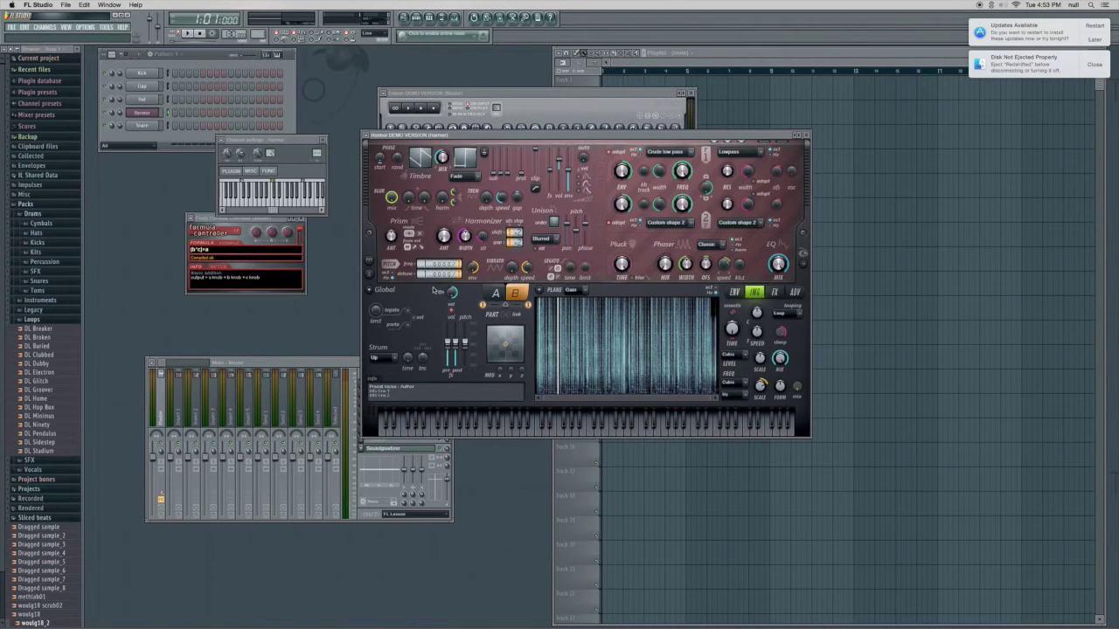
{"action": "left_click", "coordinate": [294, 238]}
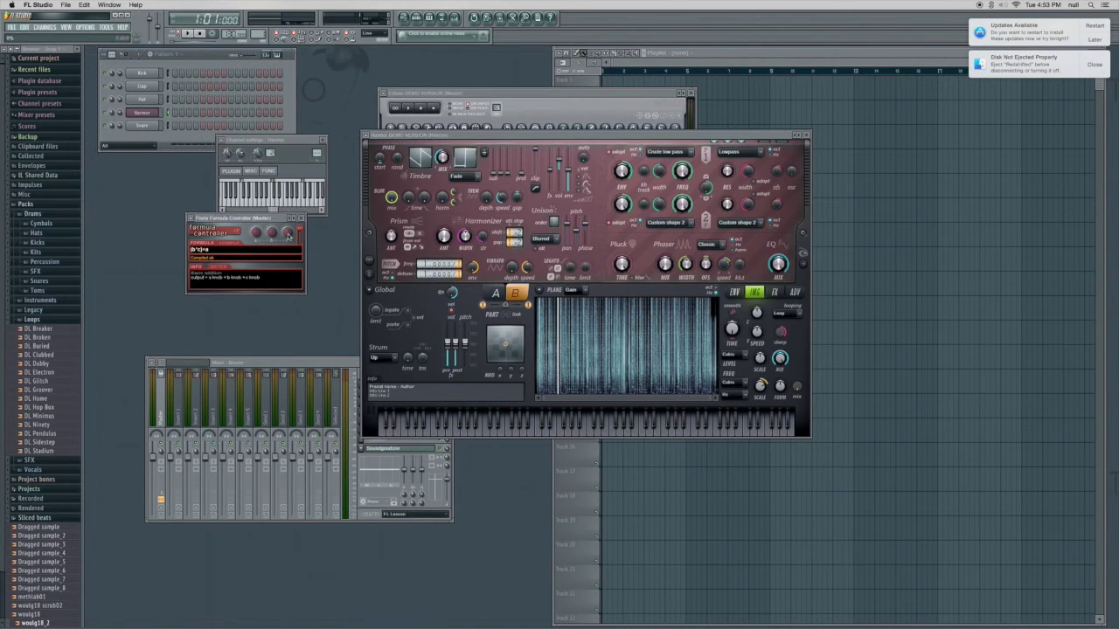
{"action": "left_click", "coordinate": [221, 264]}
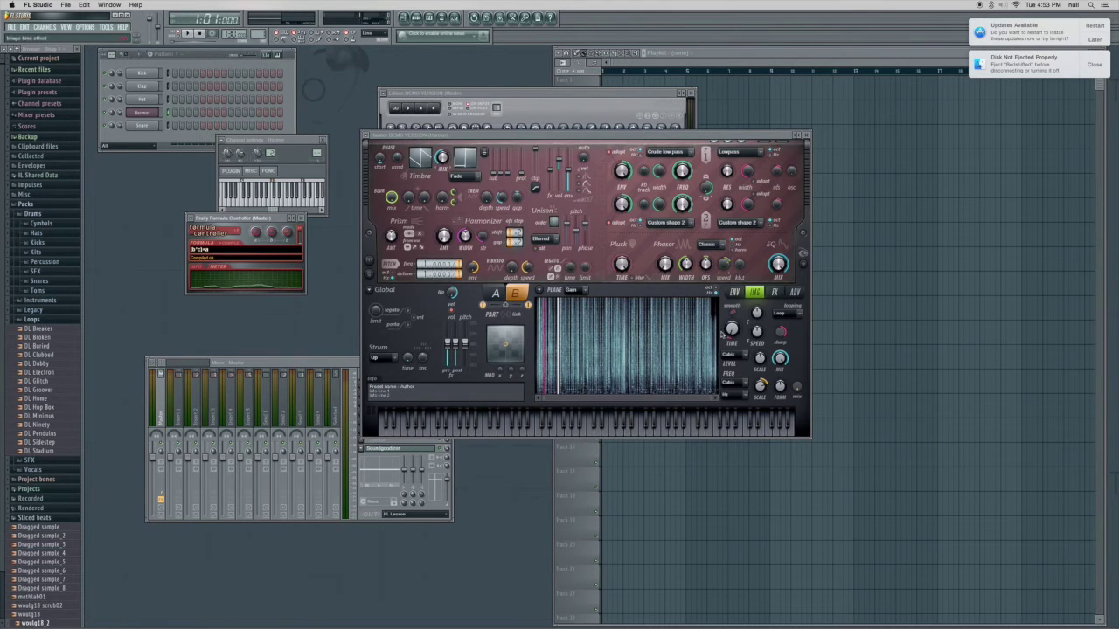
Show Harmor's part A and move the Harmor window down to uncover the top of Edison
{"action": "left_click", "coordinate": [495, 294]}
{"action": "left_click", "coordinate": [296, 247]}
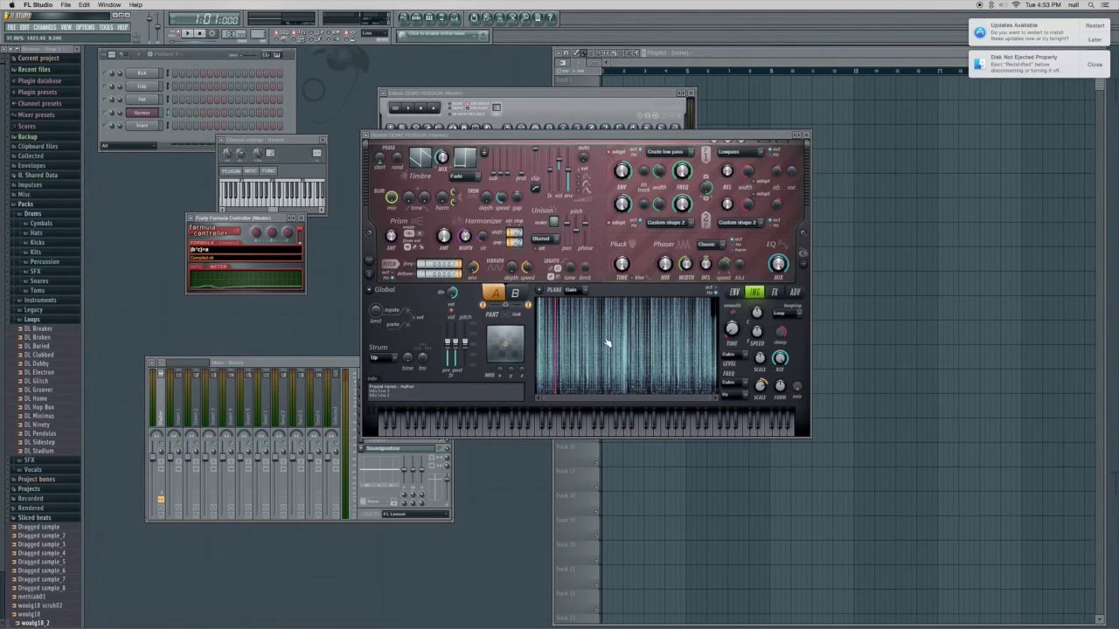
{"action": "left_click_drag", "start_coordinate": [551, 136], "coordinate": [506, 159]}
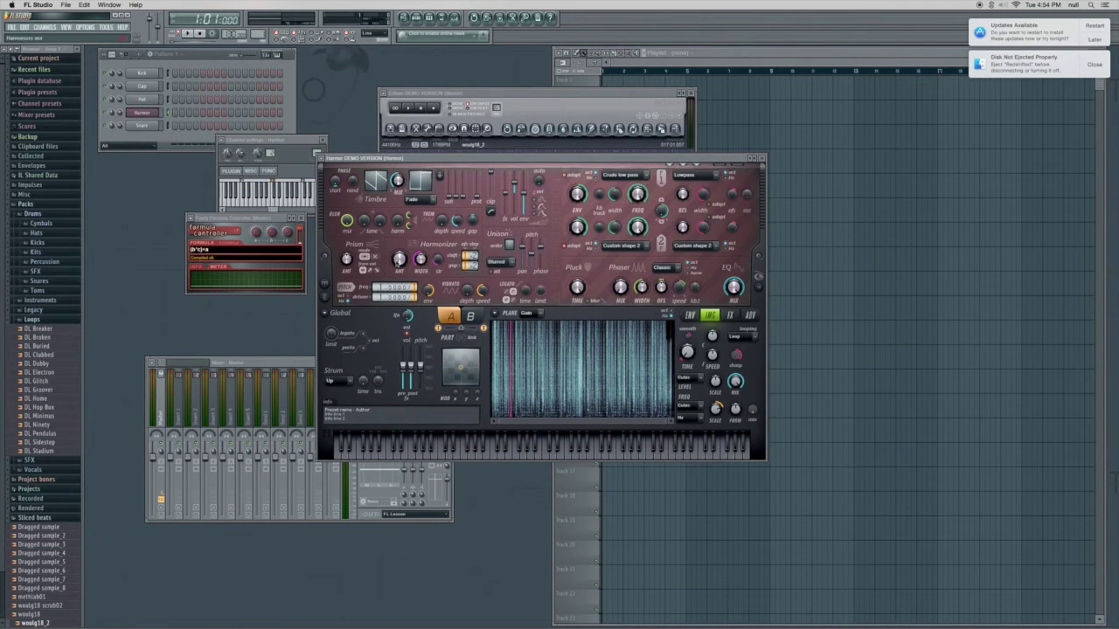
Start a new empty sample in Edison, arm recording, and bring Harmor back to the front
{"action": "left_click", "coordinate": [511, 99]}
{"action": "left_click", "coordinate": [391, 129]}
{"action": "left_click", "coordinate": [402, 143]}
{"action": "left_click", "coordinate": [434, 108]}
{"action": "left_click", "coordinate": [369, 159]}
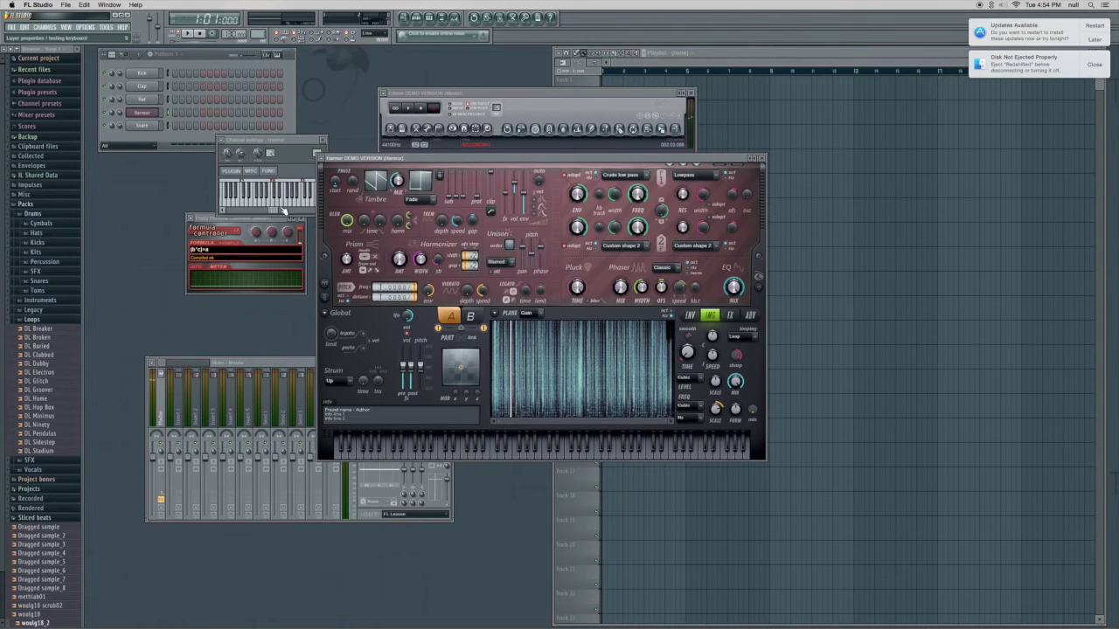
Record test notes into Edison while sweeping the Formula Controller's C knob, zooming into part A's image, and stop the recording
{"action": "left_click", "coordinate": [278, 204]}
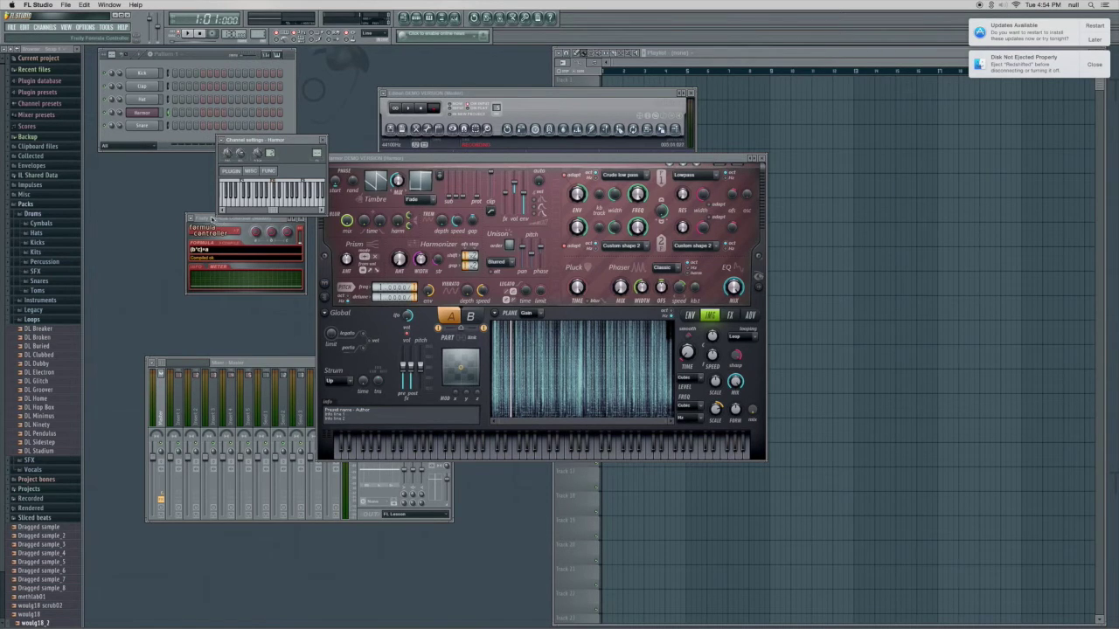
{"action": "left_click_drag", "start_coordinate": [219, 218], "coordinate": [249, 238]}
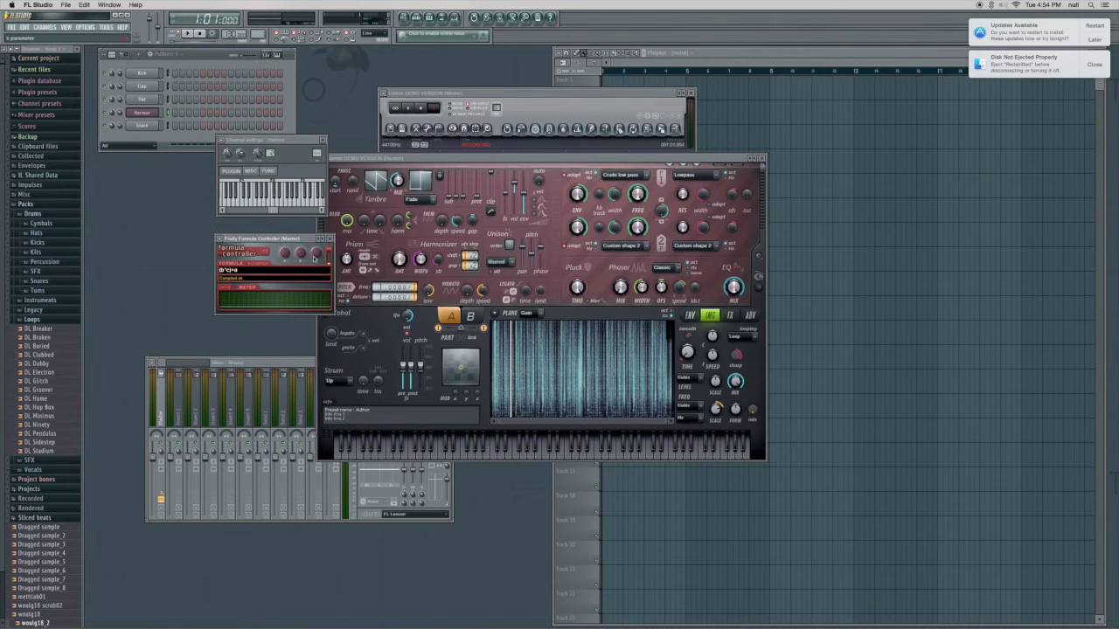
{"action": "left_click", "coordinate": [664, 425]}
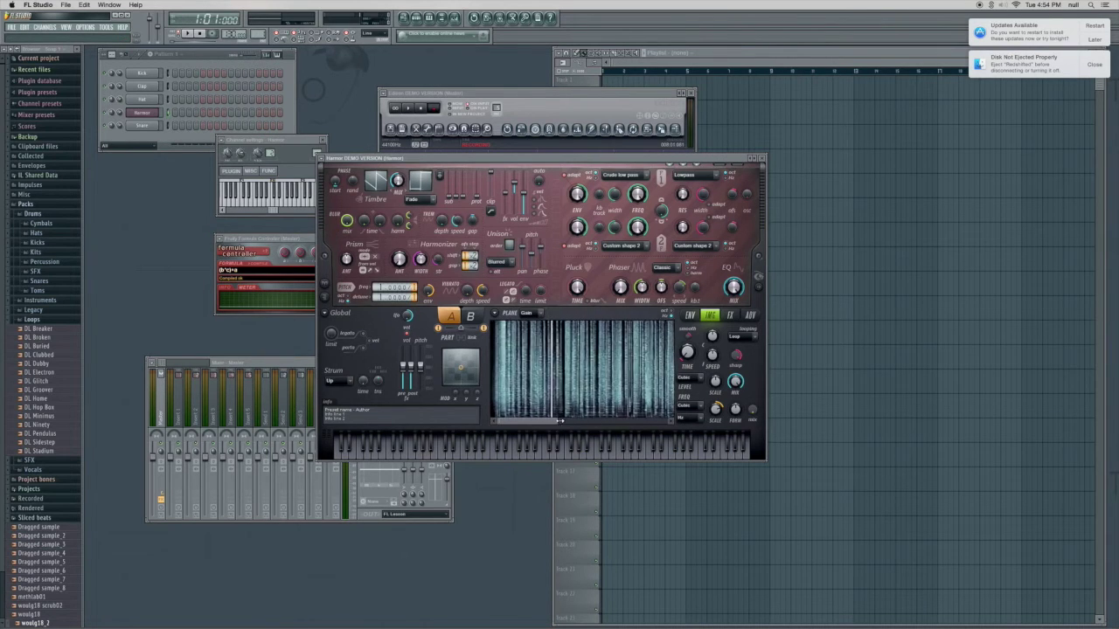
{"action": "left_click", "coordinate": [295, 239]}
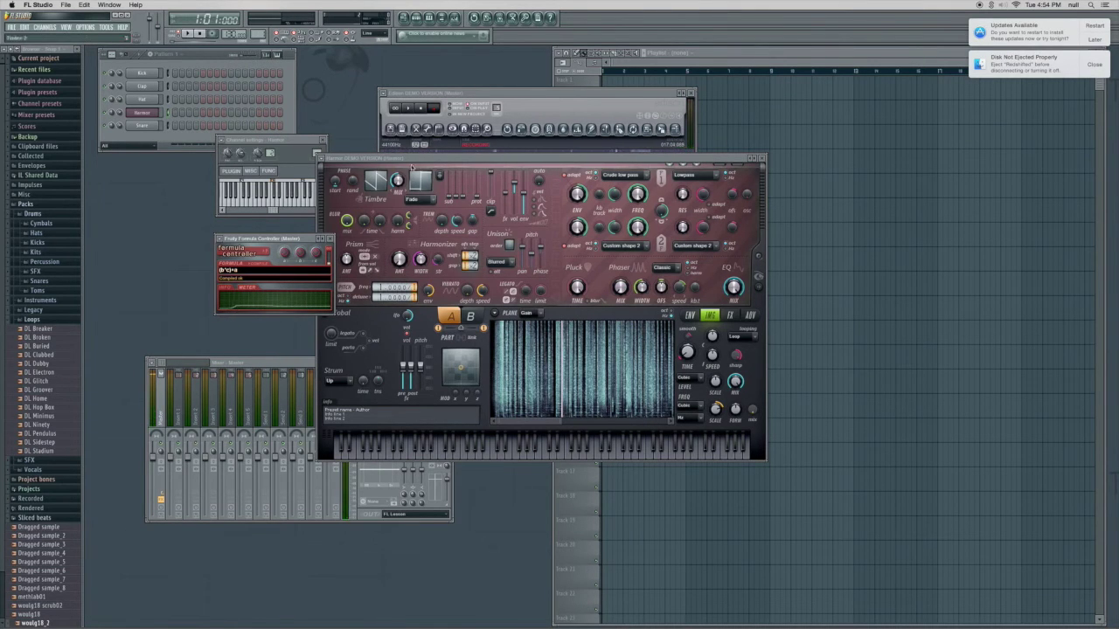
{"action": "left_click", "coordinate": [421, 117]}
{"action": "left_click", "coordinate": [679, 249]}
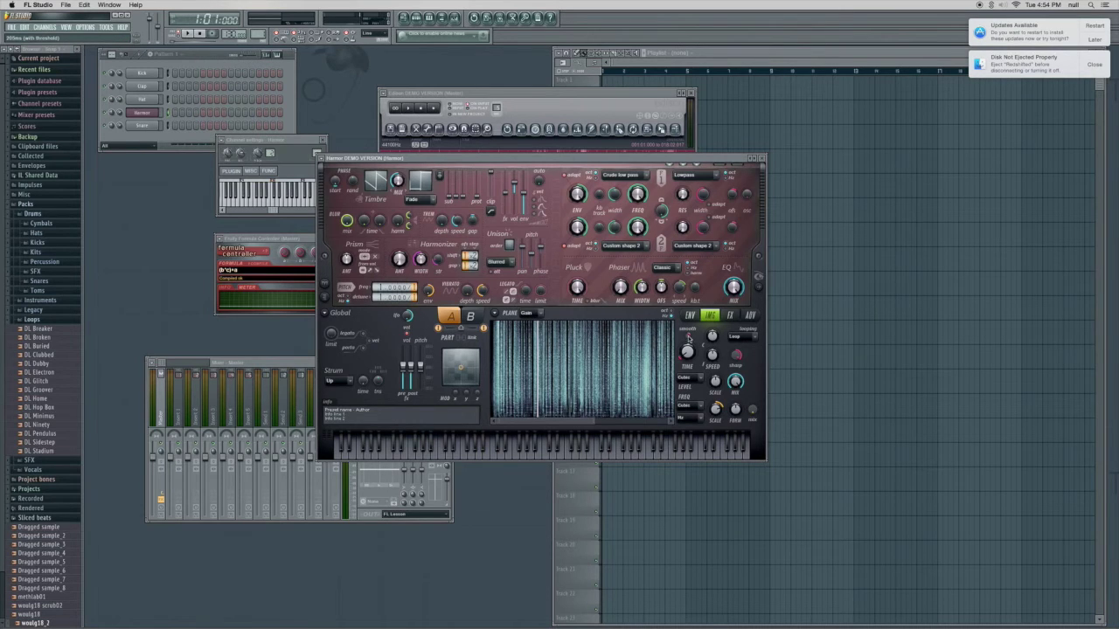
Show Harmor's part B and move the Formula Controller clear of the Harmor window
{"action": "left_click", "coordinate": [470, 316]}
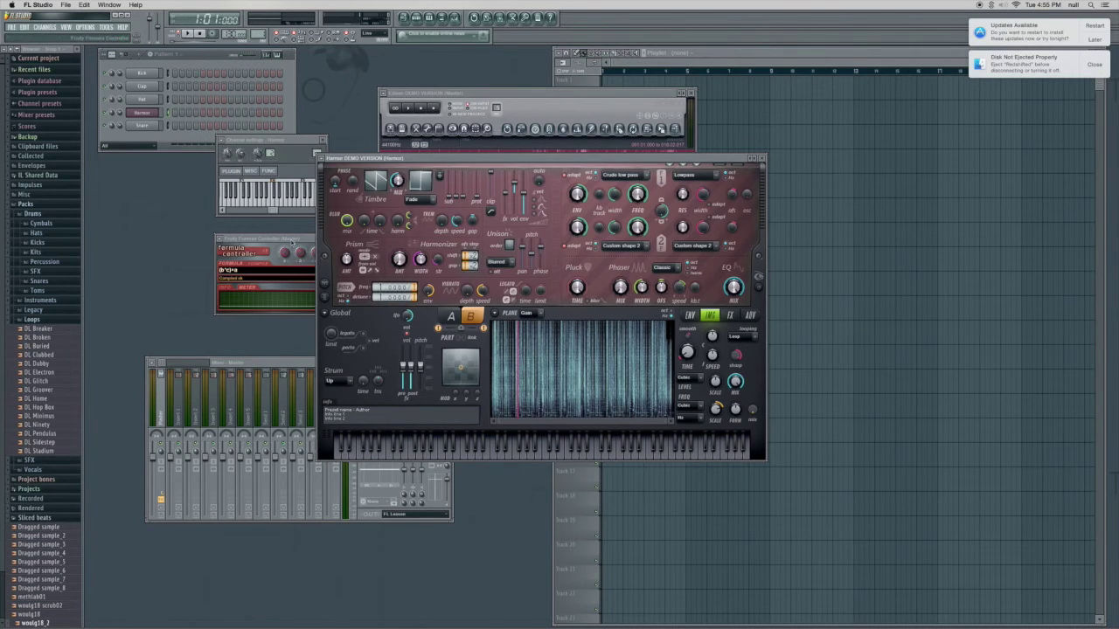
{"action": "left_click_drag", "start_coordinate": [292, 240], "coordinate": [219, 239]}
{"action": "left_click", "coordinate": [157, 114]}
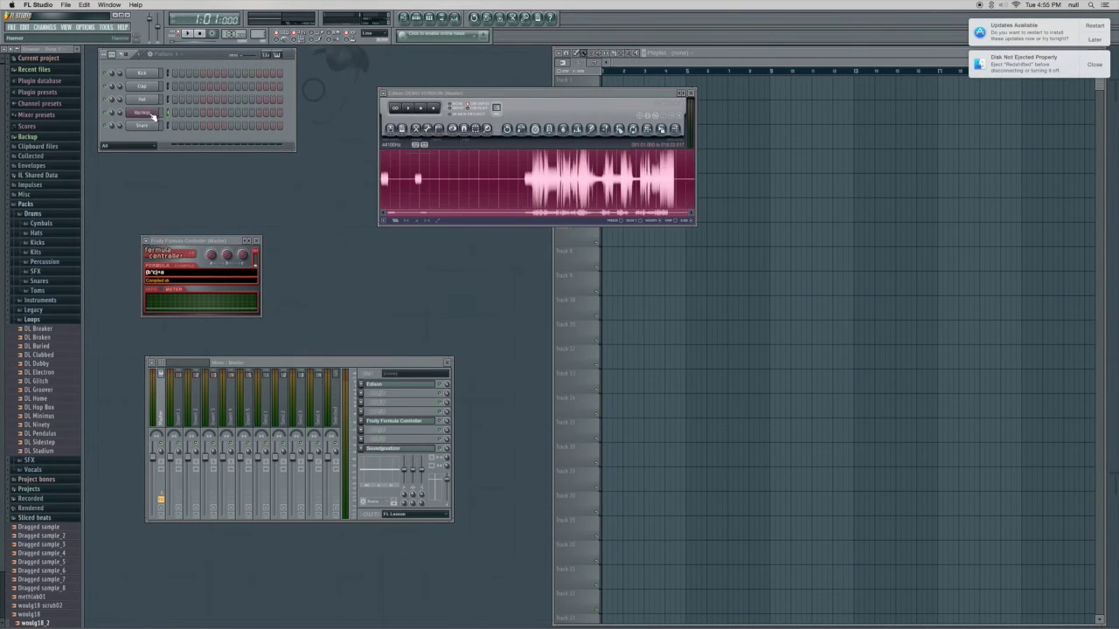
{"action": "left_click", "coordinate": [153, 116]}
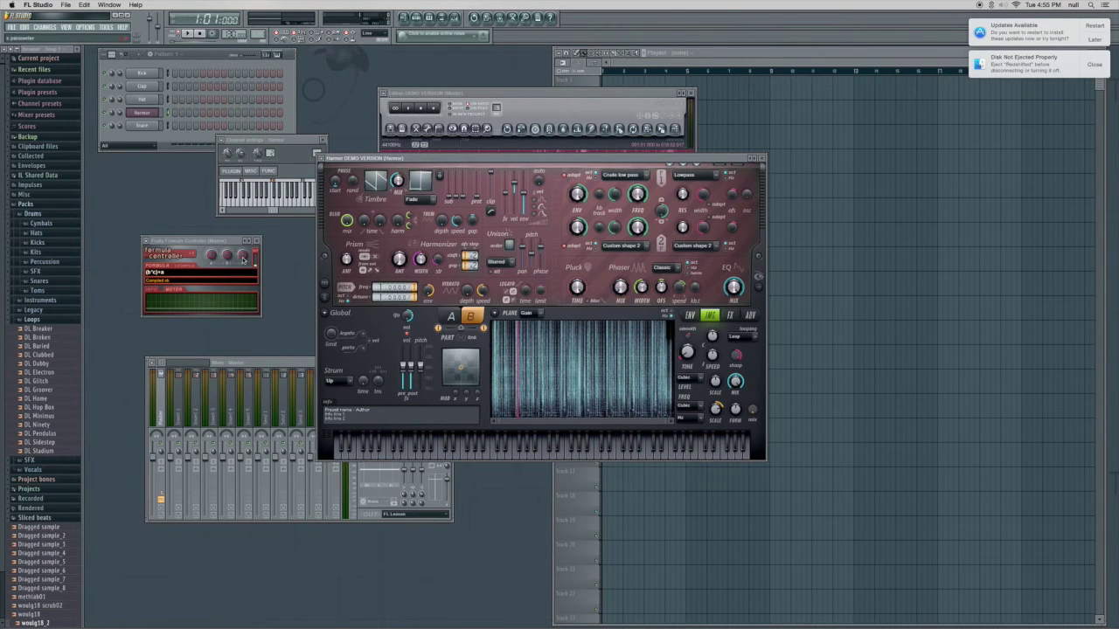
Audition part B with notes while sweeping the Formula Controller's C knob, and adjust the image Time smoothing
{"action": "left_click", "coordinate": [492, 448]}
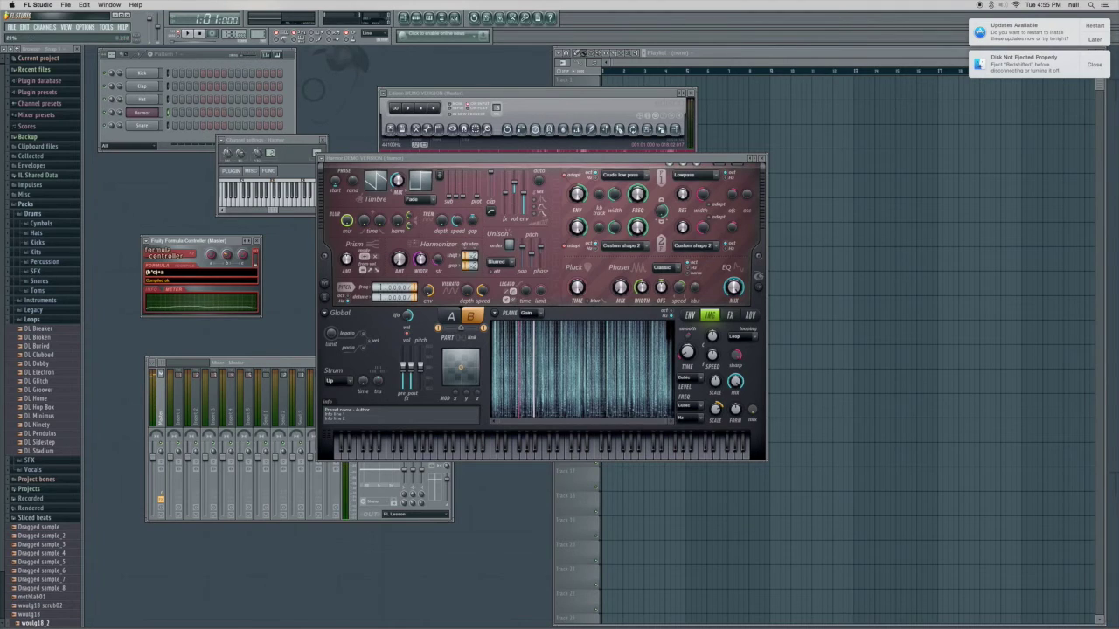
{"action": "left_click", "coordinate": [492, 447]}
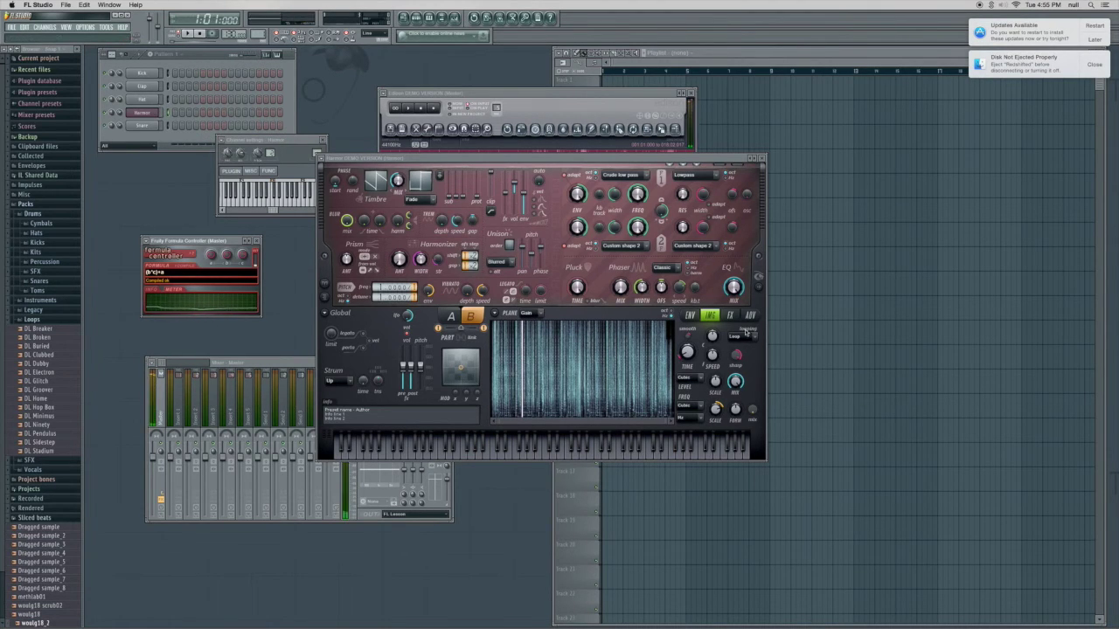
{"action": "left_click", "coordinate": [687, 338]}
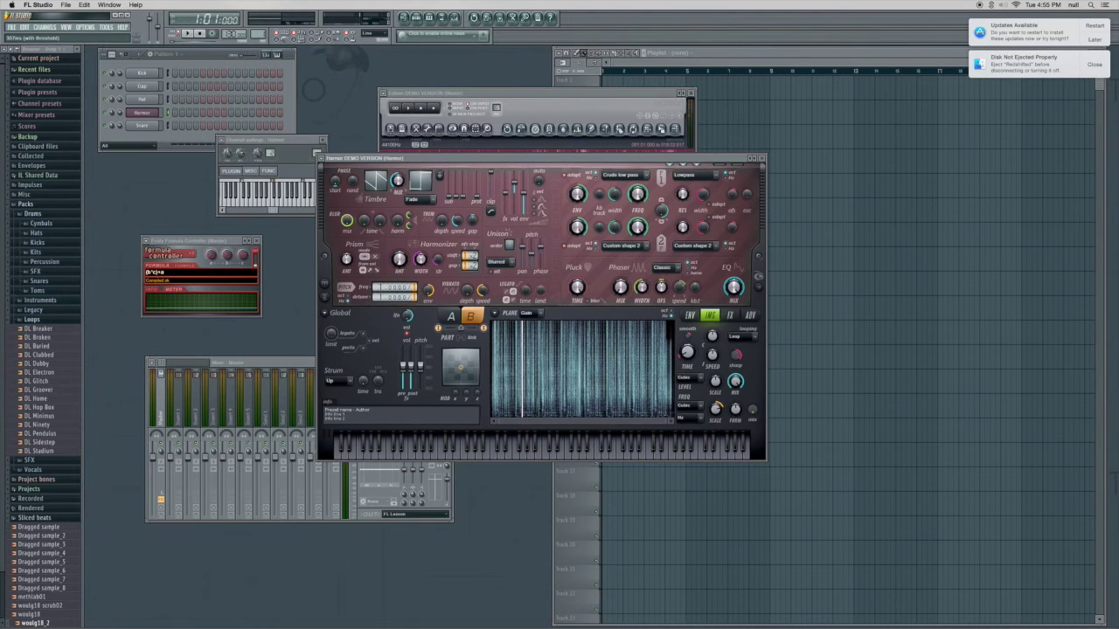
Switch to Harmor's part A and play notes while adjusting the Formula Controller's B knob
{"action": "left_click", "coordinate": [451, 317]}
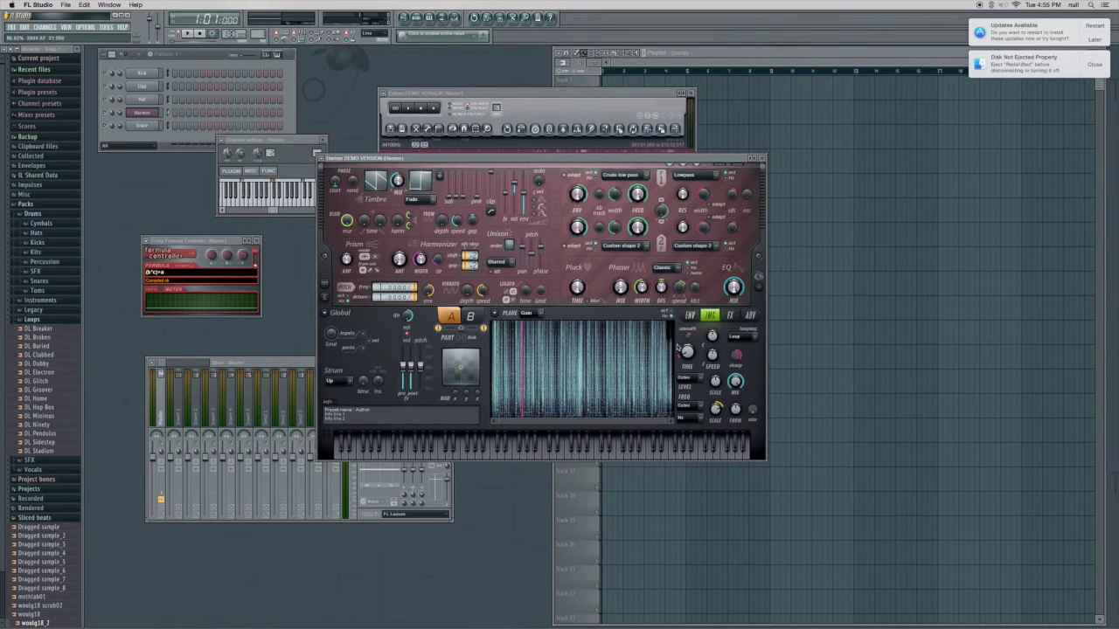
{"action": "left_click", "coordinate": [494, 449]}
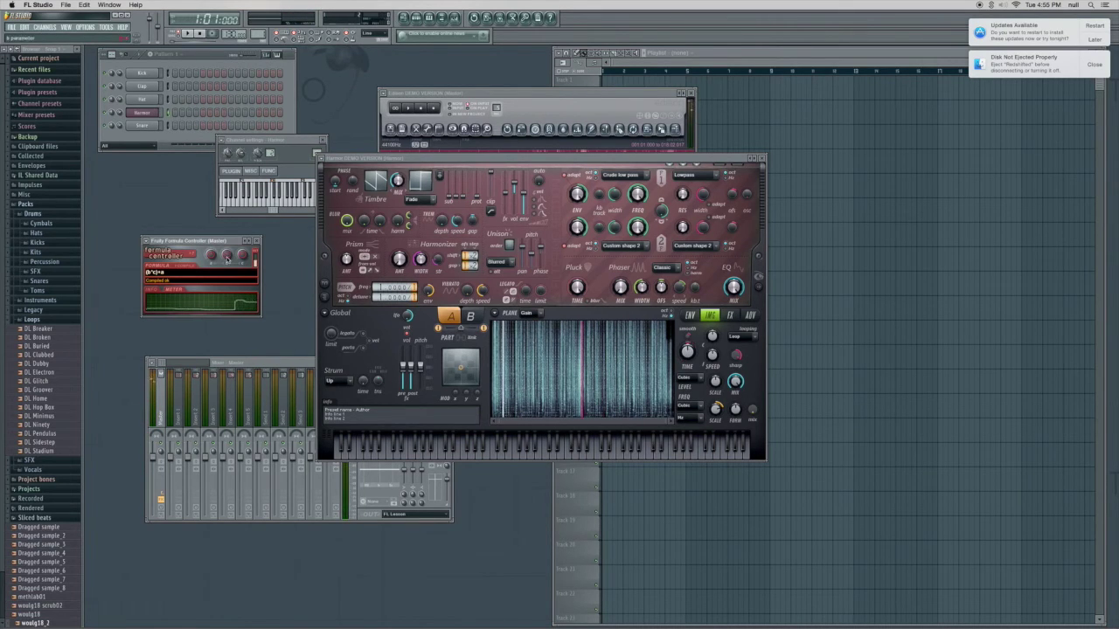
{"action": "key", "text": "z"}
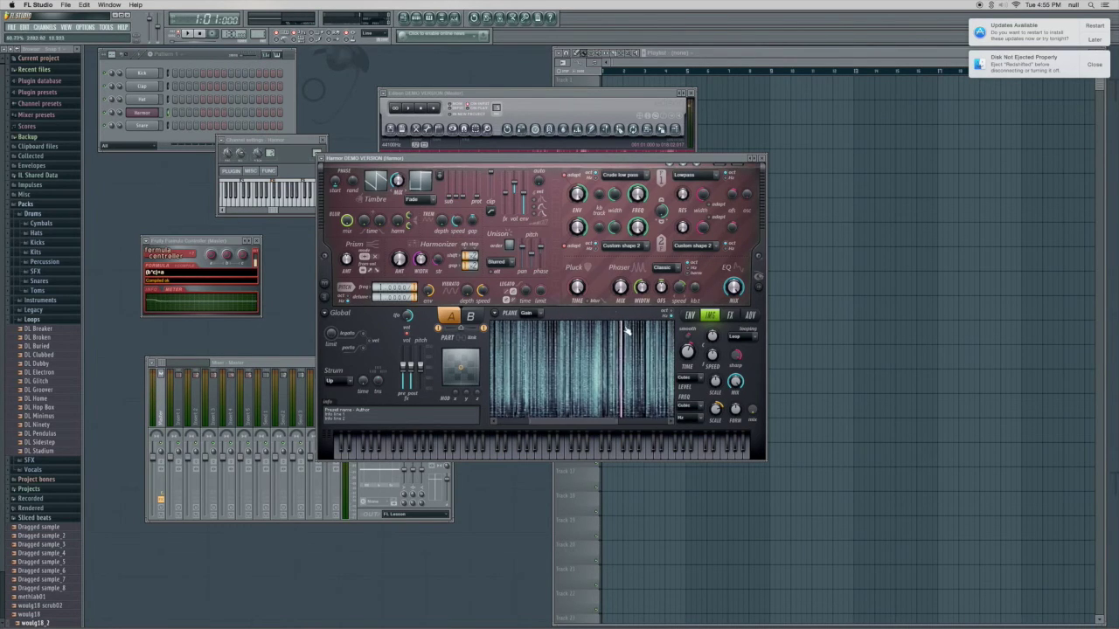
Select the loud section of the Edison recording, play it, extend the selection to the recording's end, and stop playback
{"action": "left_click_drag", "start_coordinate": [523, 162], "coordinate": [630, 181]}
{"action": "left_click", "coordinate": [516, 165]}
{"action": "left_click", "coordinate": [527, 179]}
{"action": "key", "text": "space"}
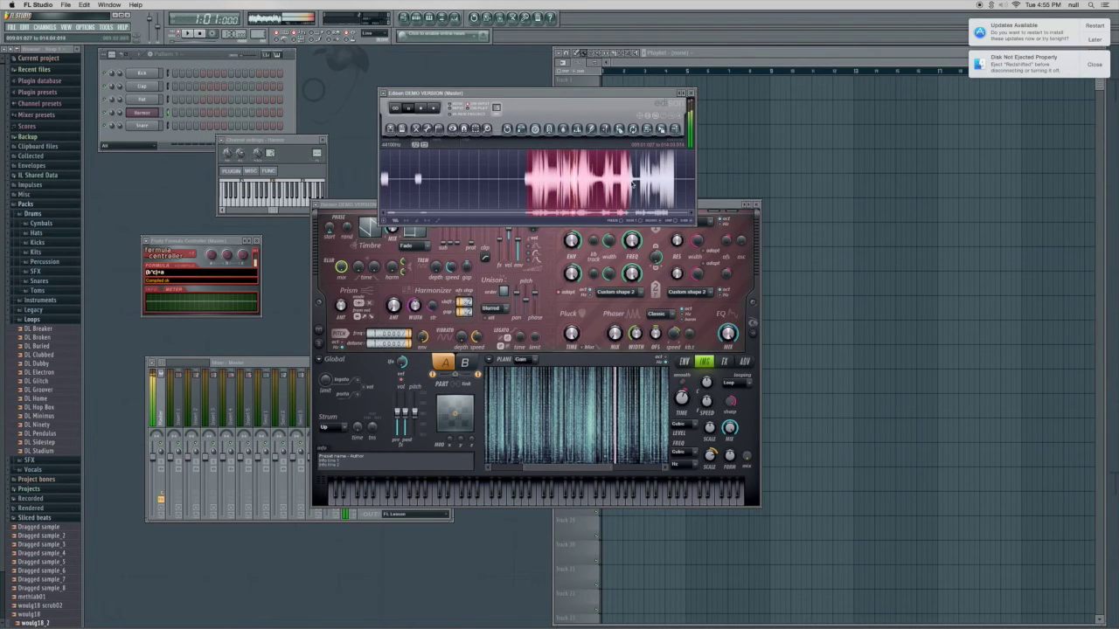
{"action": "left_click_drag", "start_coordinate": [630, 184], "coordinate": [673, 184]}
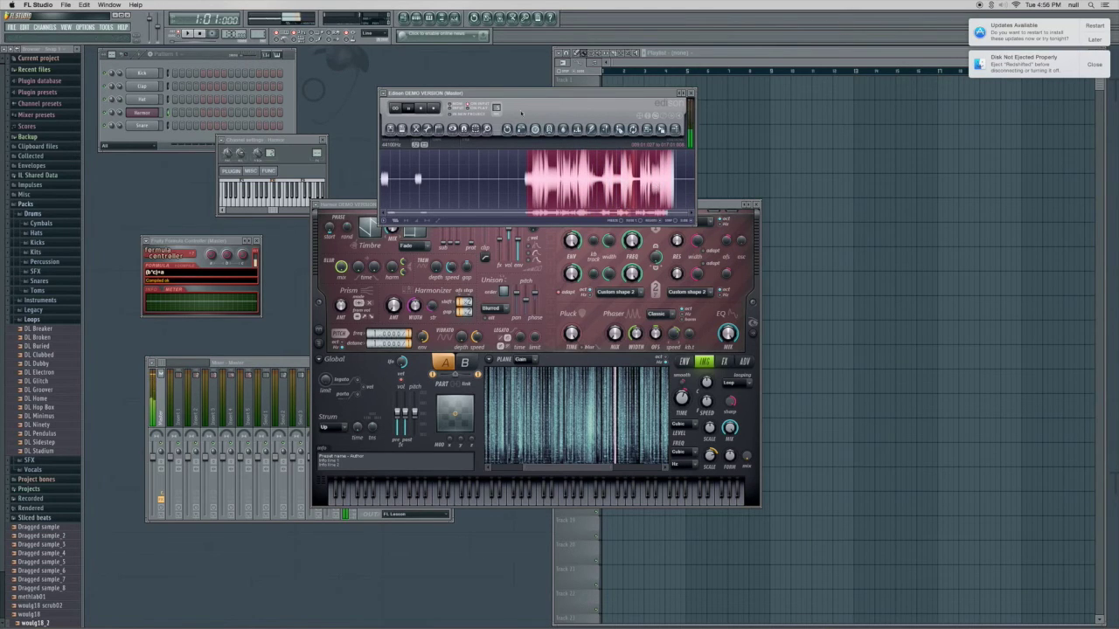
{"action": "left_click", "coordinate": [423, 109]}
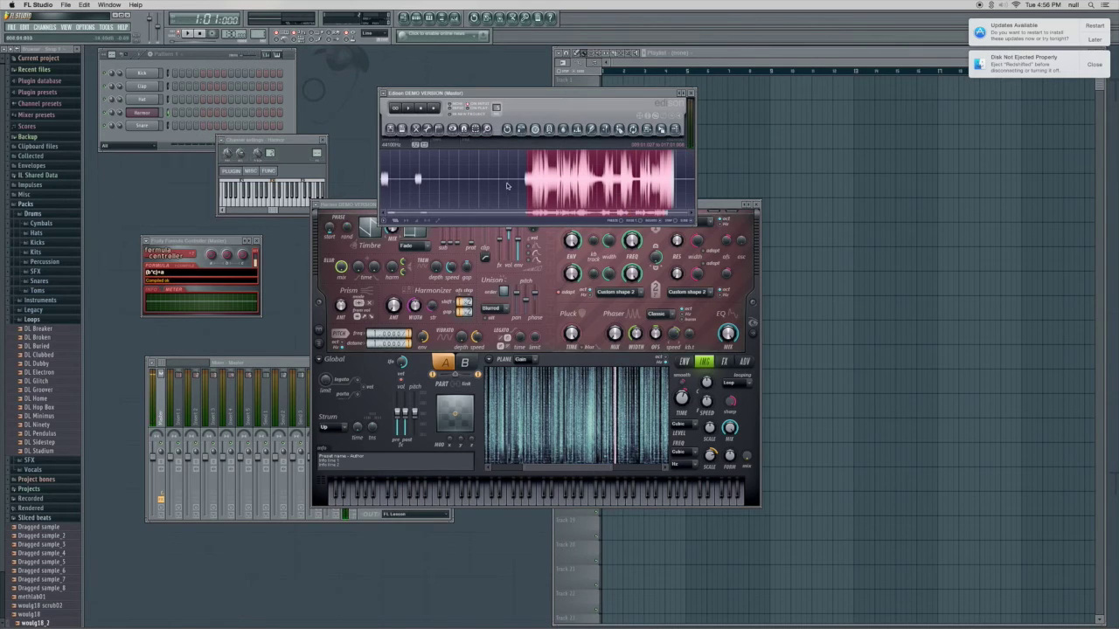
Audition part A in Harmor with notes while sweeping the Formula Controller to move through the image
{"action": "left_click", "coordinate": [399, 385]}
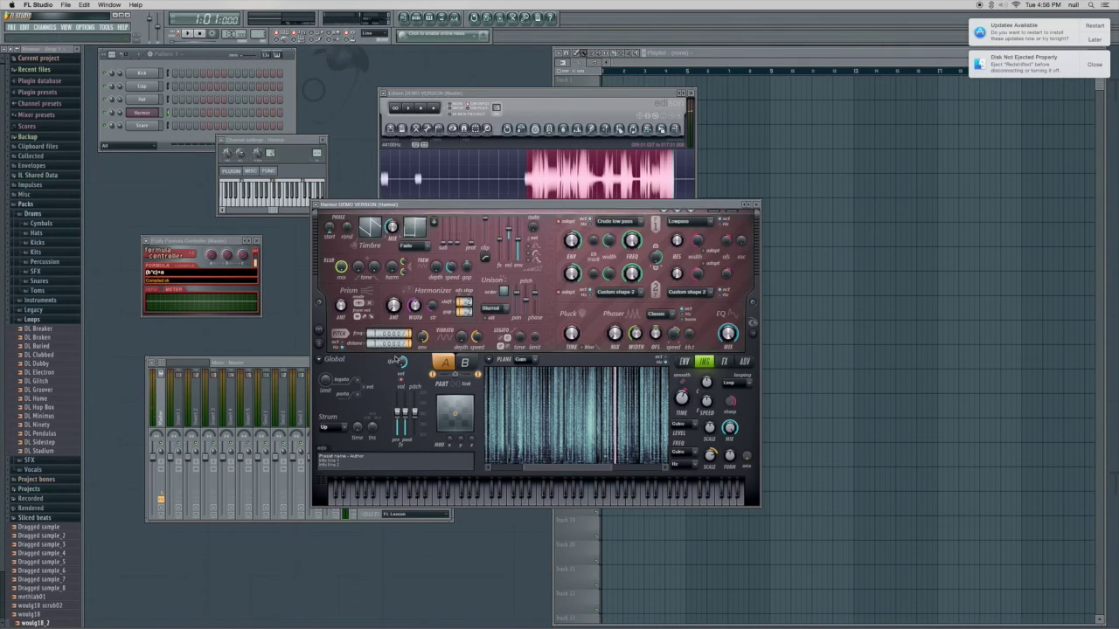
{"action": "left_click", "coordinate": [357, 383]}
{"action": "left_click_drag", "start_coordinate": [519, 443], "coordinate": [539, 456]}
{"action": "left_click", "coordinate": [487, 496]}
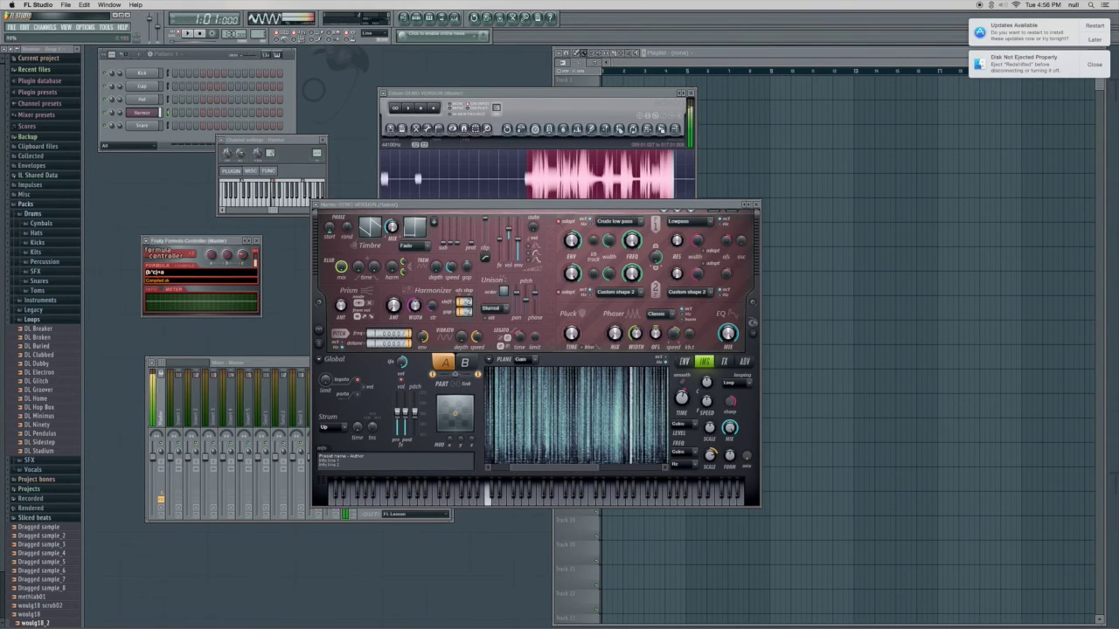
{"action": "key", "text": "y"}
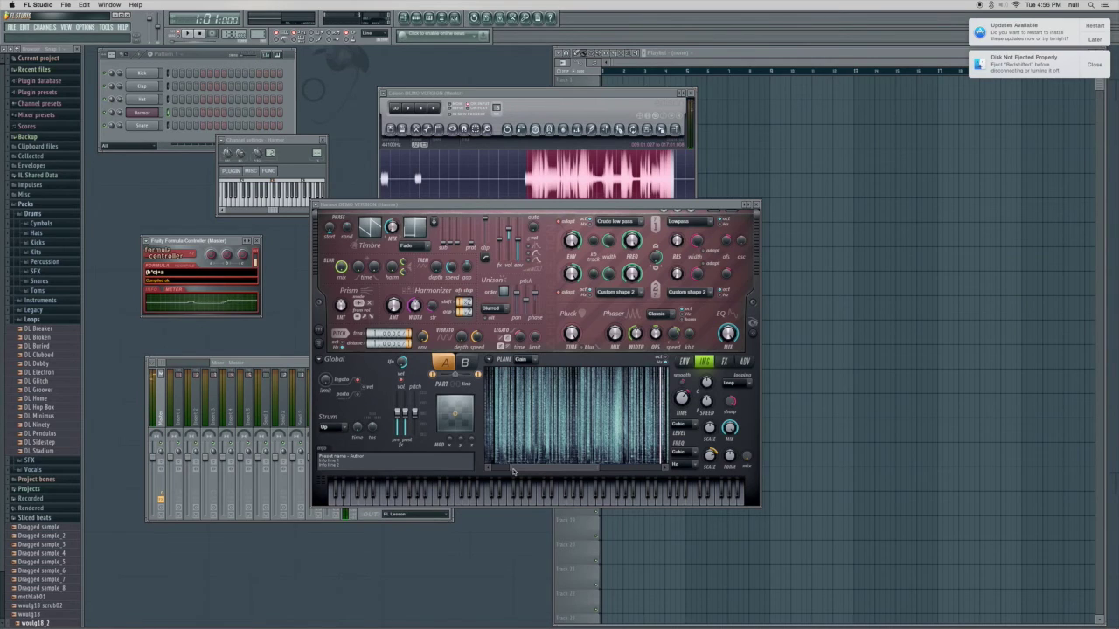
{"action": "left_click_drag", "start_coordinate": [514, 468], "coordinate": [491, 468]}
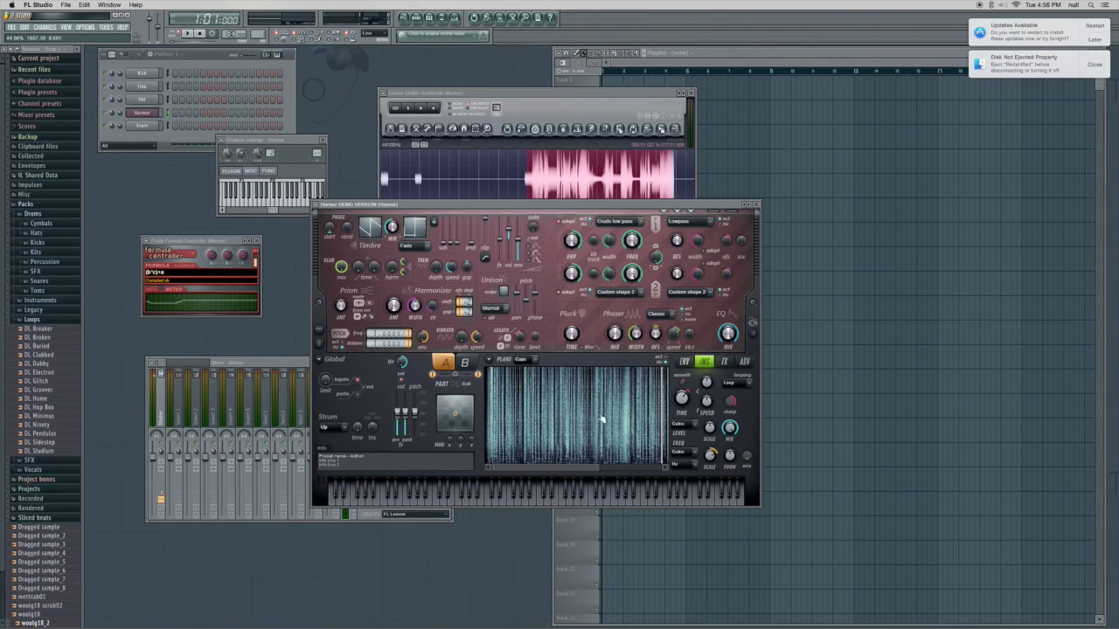
Lower the Formula Controller's output and change the image Time smoothing option for Harmor's parts A and B
{"action": "left_click", "coordinate": [219, 267]}
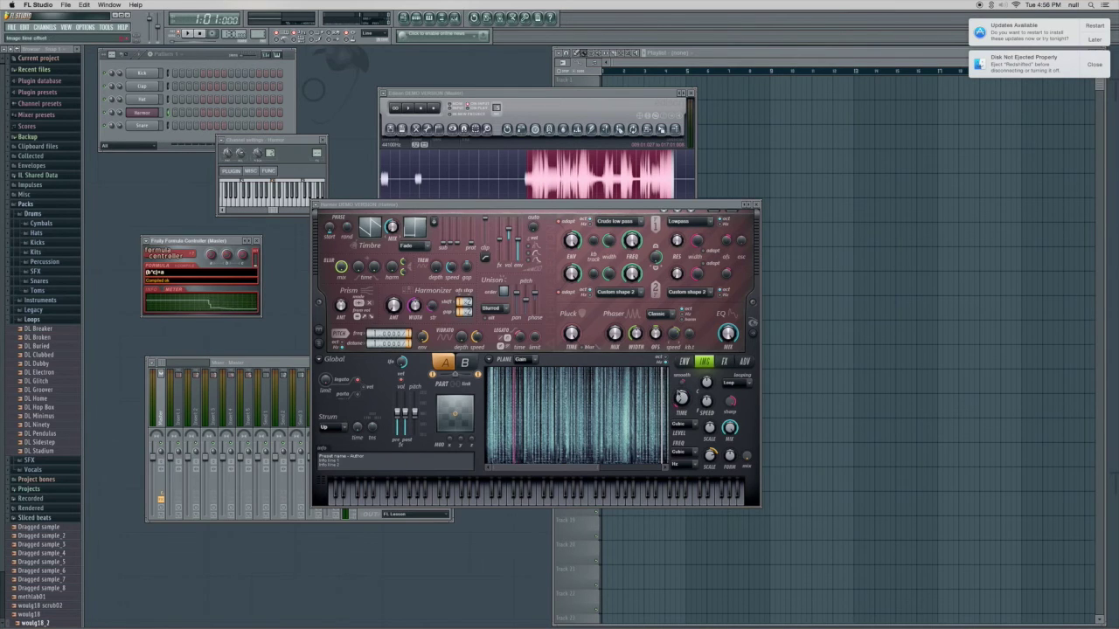
{"action": "right_click", "coordinate": [682, 381]}
{"action": "left_click", "coordinate": [466, 364]}
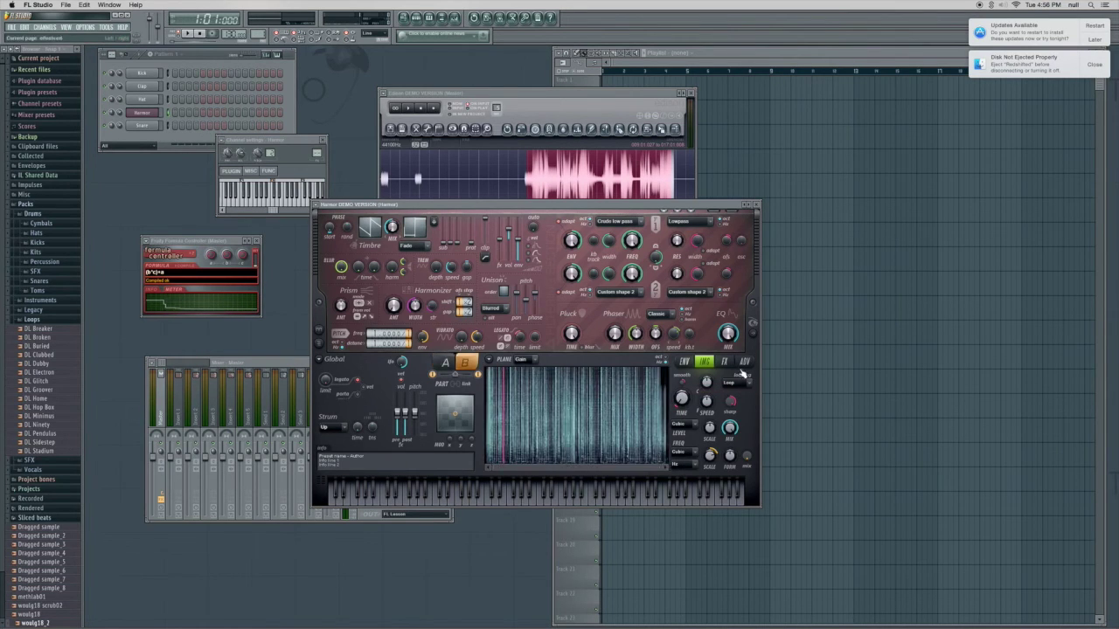
{"action": "right_click", "coordinate": [686, 384]}
{"action": "left_click", "coordinate": [699, 387]}
Play notes while turning the Formula Controller's C knob to audition the smoothing, and bring Edison to the front
{"action": "left_click_drag", "start_coordinate": [243, 256], "coordinate": [243, 264]}
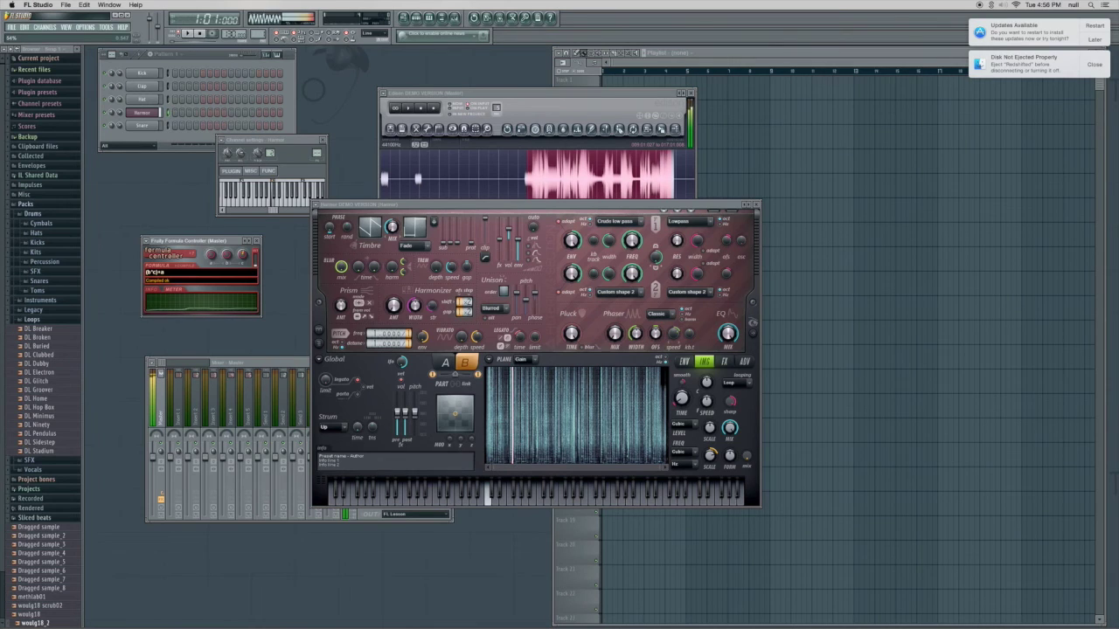
{"action": "mouse_move", "coordinate": [243, 256]}
{"action": "left_mouse_down"}
{"action": "mouse_move", "coordinate": [242, 245]}
{"action": "mouse_move", "coordinate": [243, 268]}
{"action": "left_mouse_up"}
{"action": "key", "text": "c"}
{"action": "key", "text": "p"}
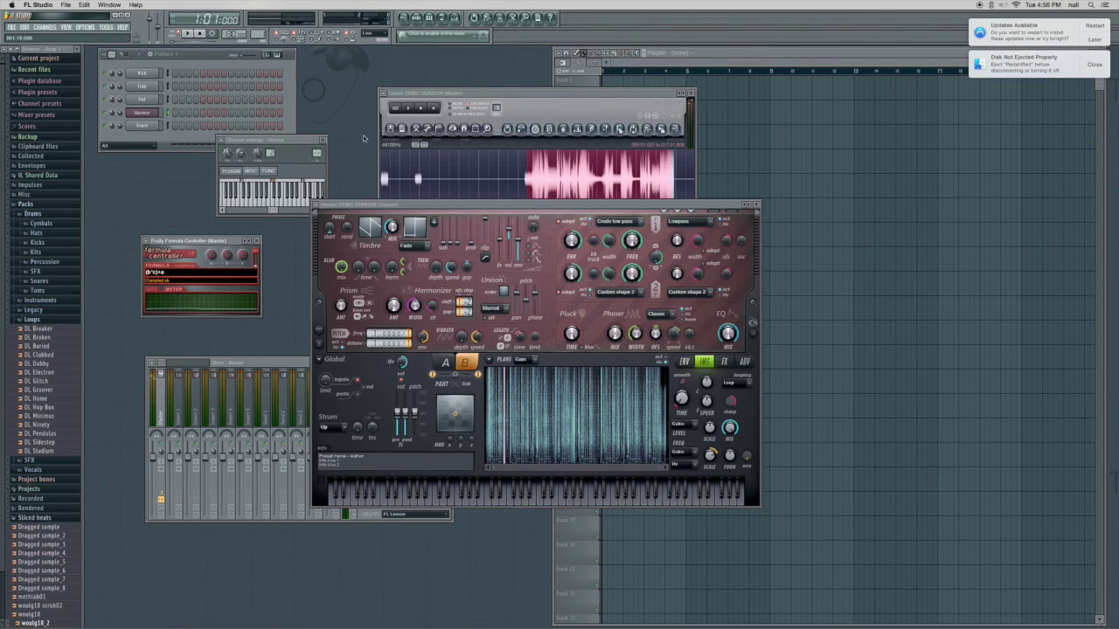
{"action": "left_click", "coordinate": [503, 192]}
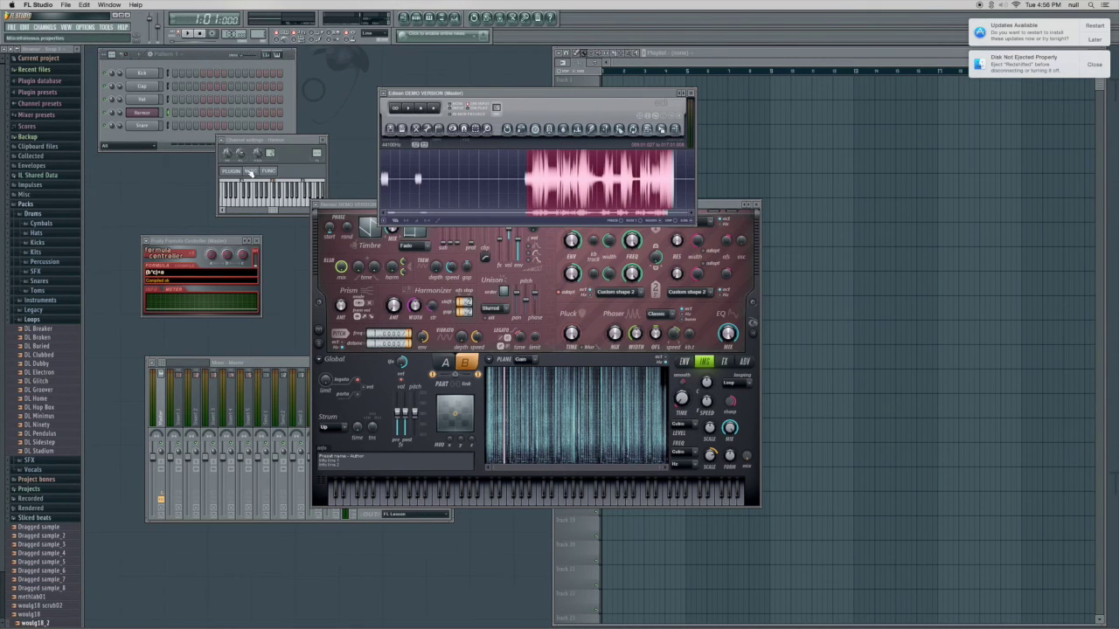
Insert a Slicex channel above the Snare and load the selected Edison recording into it
{"action": "right_click", "coordinate": [149, 128]}
{"action": "mouse_move", "coordinate": [179, 224]}
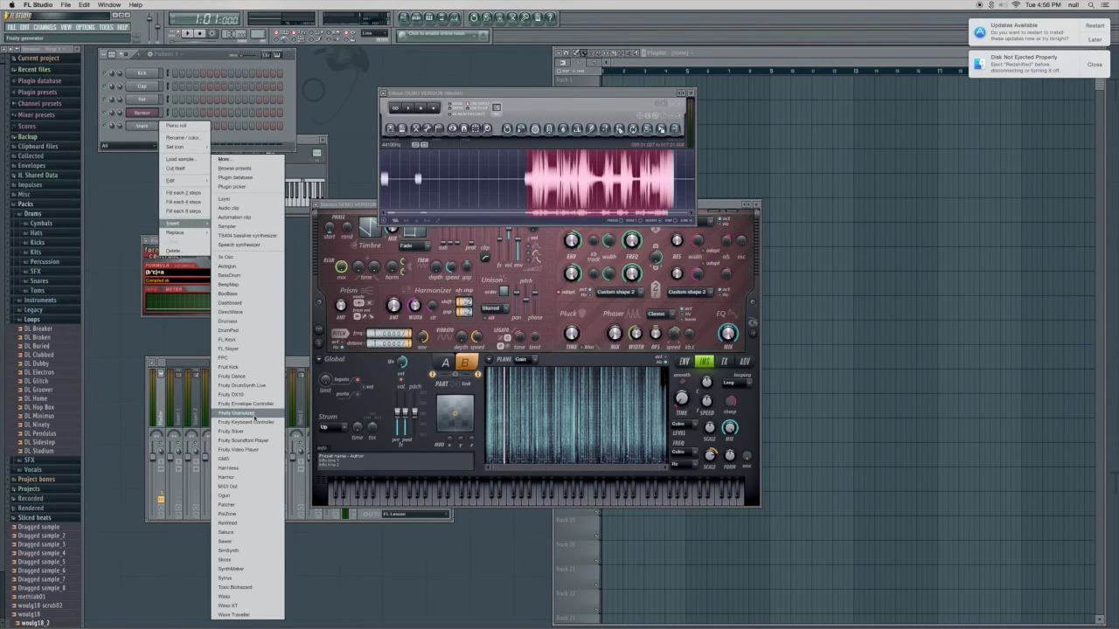
{"action": "left_click", "coordinate": [267, 563]}
{"action": "left_click_drag", "start_coordinate": [673, 129], "coordinate": [378, 344]}
{"action": "left_click", "coordinate": [330, 159]}
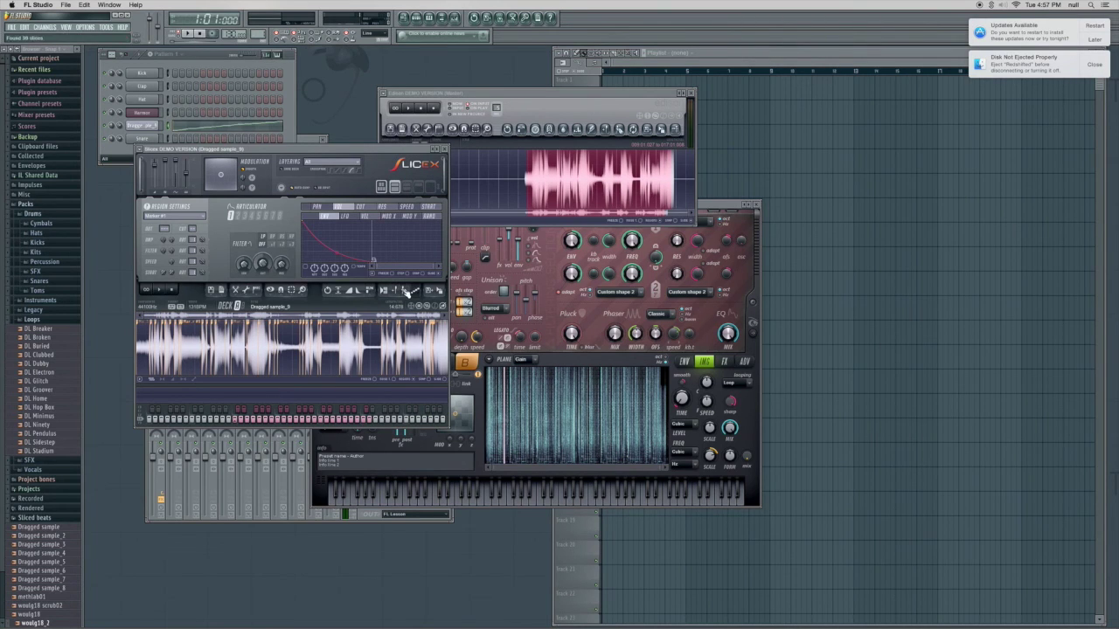
Run the Play to end region script on the Slicex sample with Reset and Selection set to No
{"action": "left_click", "coordinate": [369, 290]}
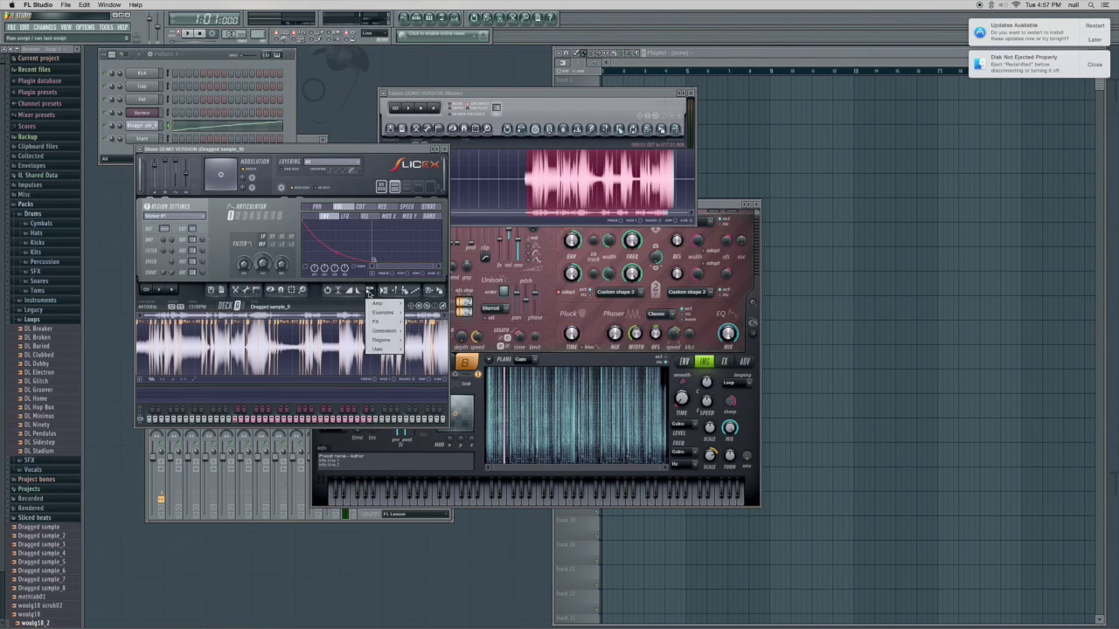
{"action": "mouse_move", "coordinate": [389, 342]}
{"action": "left_click", "coordinate": [423, 349]}
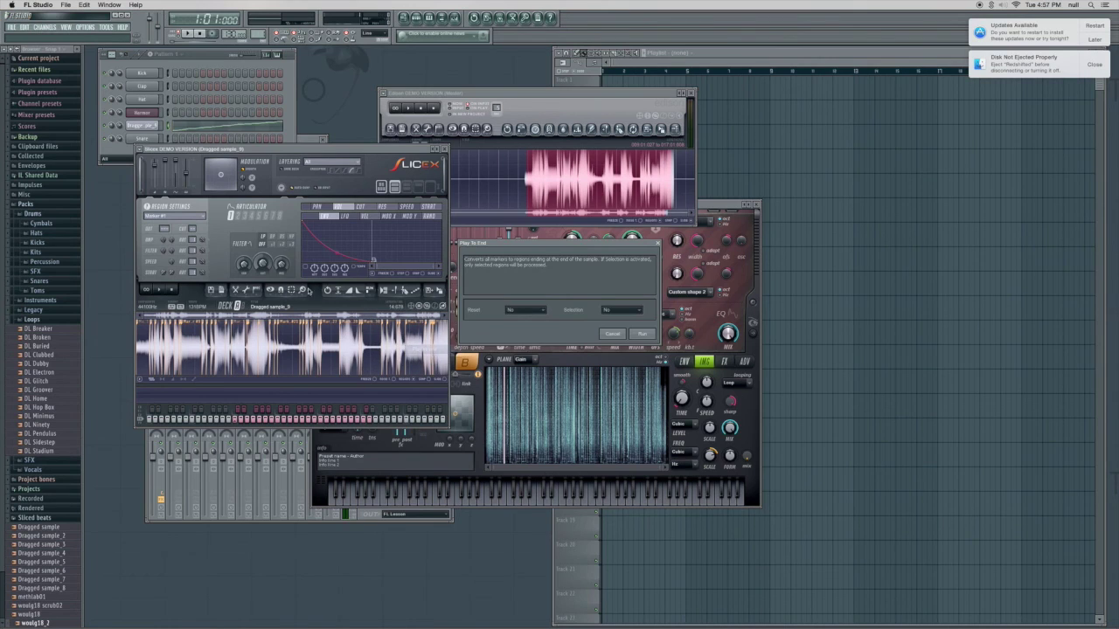
{"action": "left_click", "coordinate": [573, 313]}
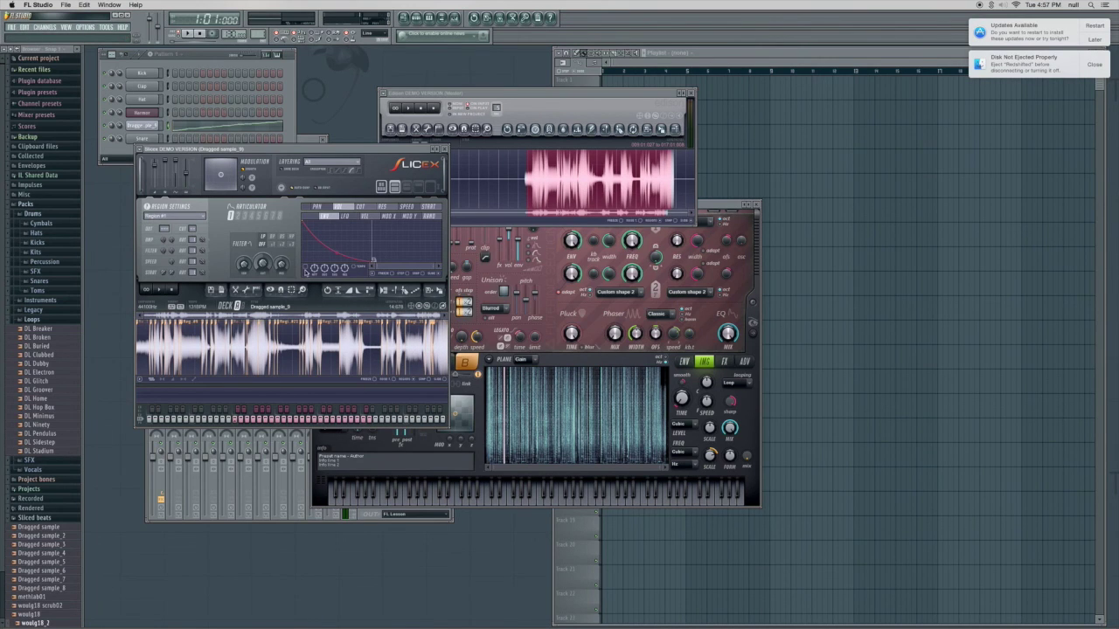
Cut the automatically created notes from the Slicex channel and play a few notes to audition its slices
{"action": "right_click", "coordinate": [158, 123]}
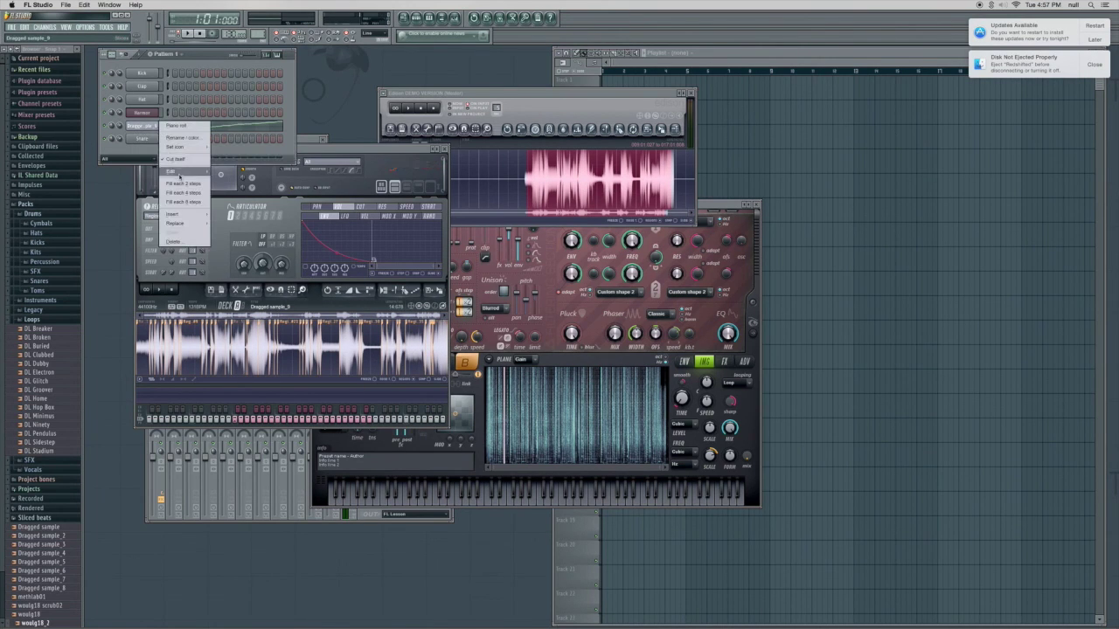
{"action": "mouse_move", "coordinate": [185, 173]}
{"action": "left_click", "coordinate": [229, 172]}
{"action": "key", "text": "q"}
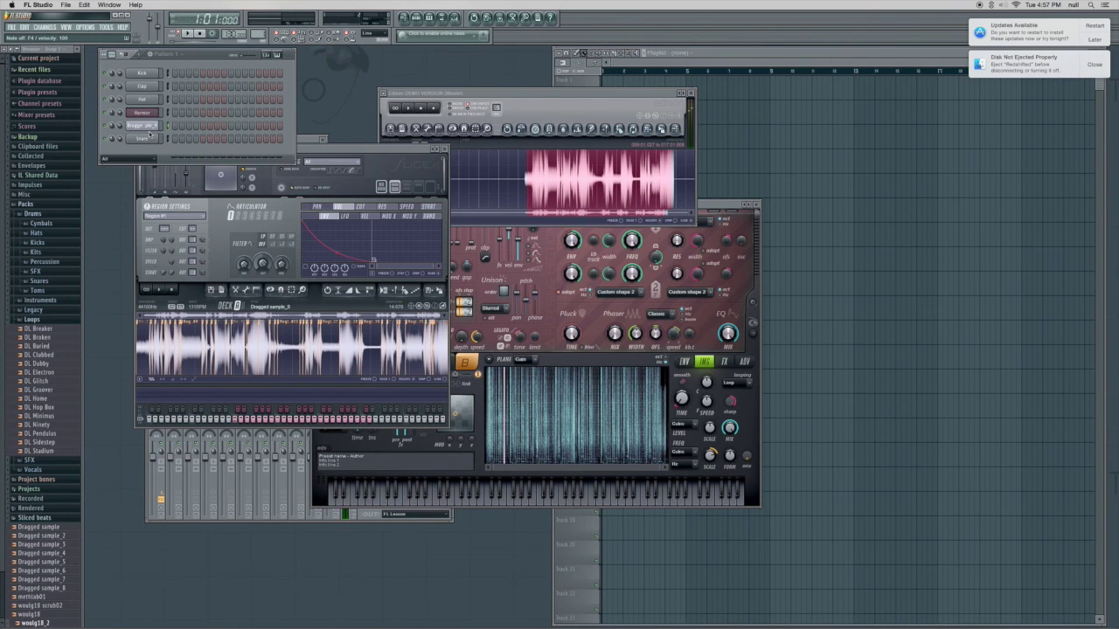
{"action": "key", "text": "r"}
{"action": "key", "text": "r"}
Place three spaced notes on Region #20, Region #28 and Region #22 in the Slicex channel's piano roll, and close it
{"action": "right_click", "coordinate": [157, 121]}
{"action": "left_click", "coordinate": [152, 125]}
{"action": "right_click", "coordinate": [156, 122]}
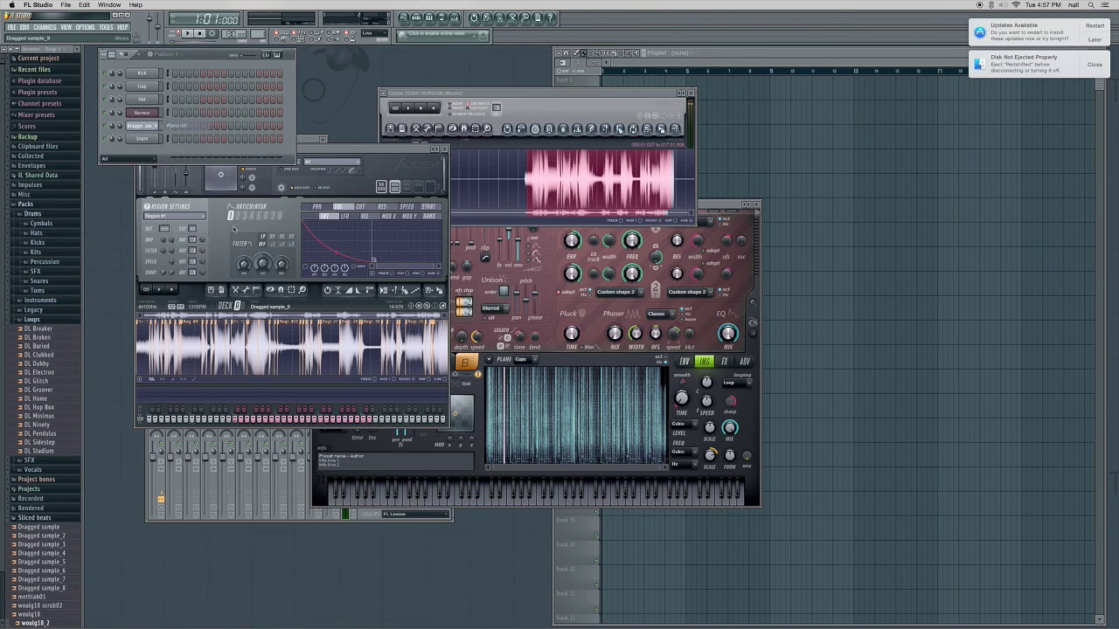
{"action": "left_click", "coordinate": [180, 126]}
{"action": "left_click", "coordinate": [322, 287]}
{"action": "left_click", "coordinate": [371, 218]}
{"action": "left_click_drag", "start_coordinate": [358, 217], "coordinate": [355, 218]}
{"action": "mouse_move", "coordinate": [430, 276]}
{"action": "left_mouse_down"}
{"action": "mouse_move", "coordinate": [439, 271]}
{"action": "mouse_move", "coordinate": [428, 272]}
{"action": "left_mouse_up"}
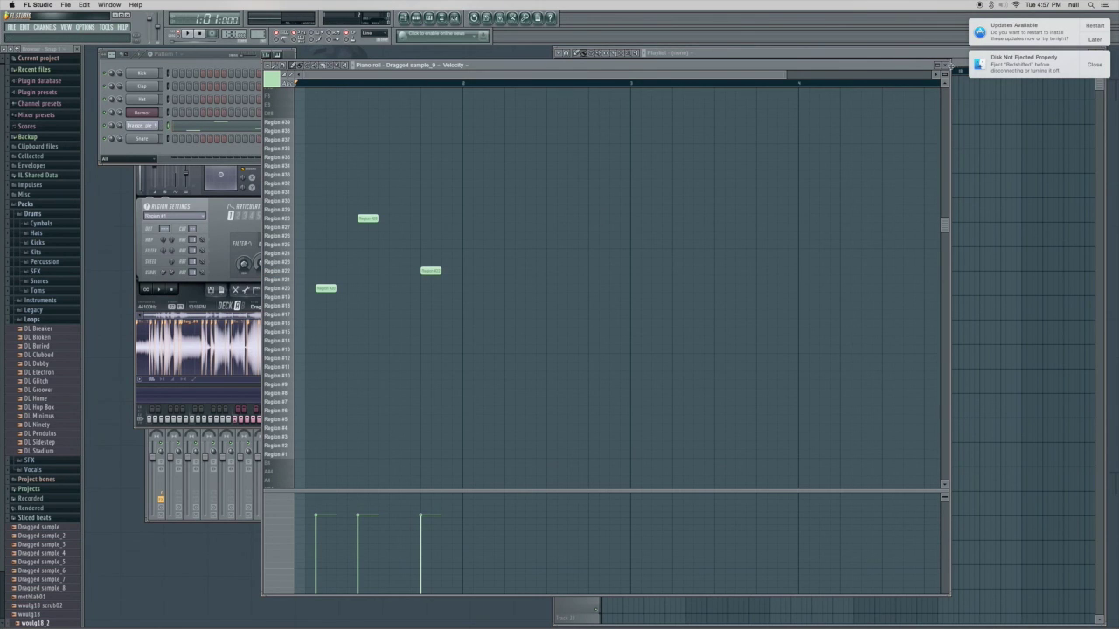
{"action": "left_click", "coordinate": [946, 65]}
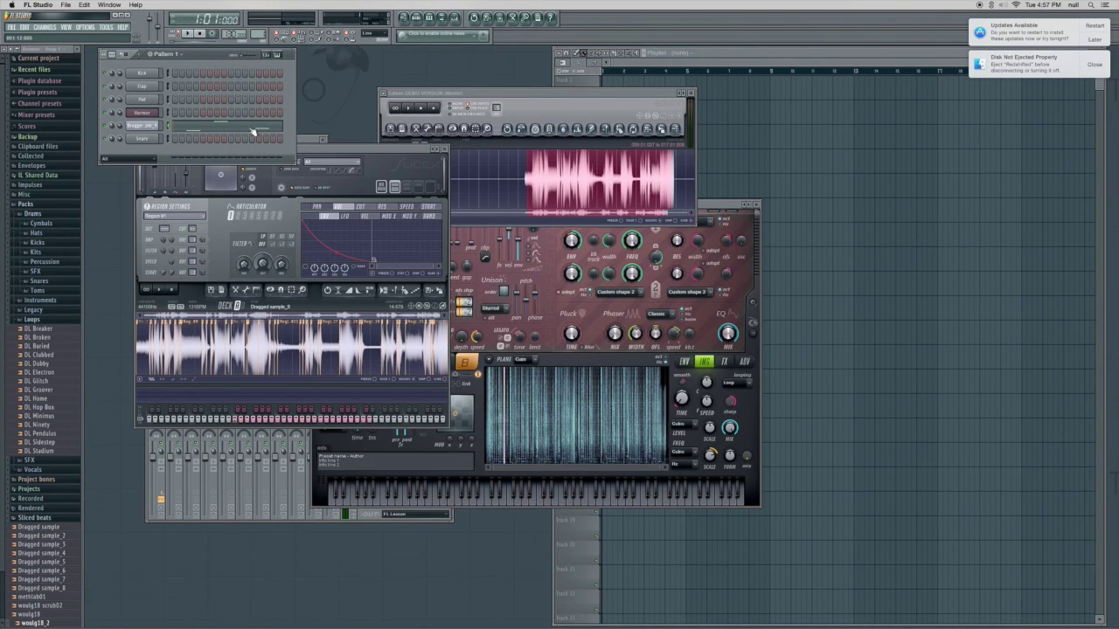